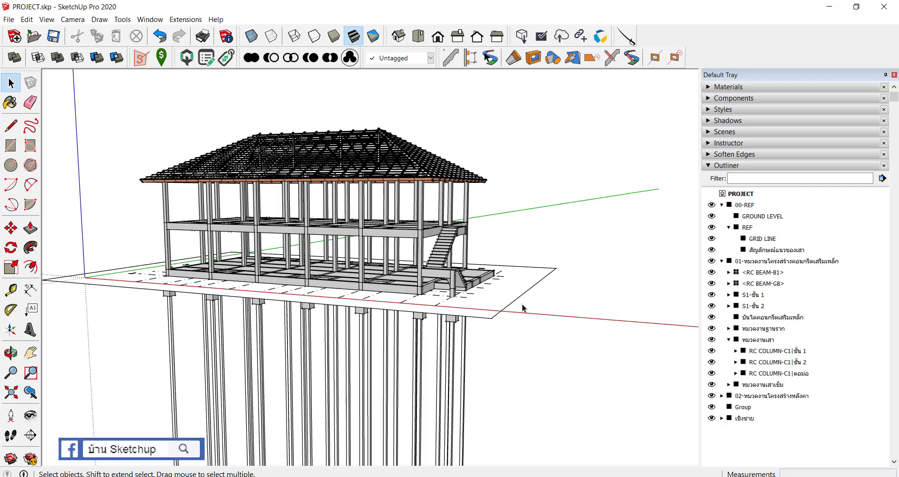
Orbit the SketchUp structural model to a higher viewing angle.
middle_drag(410, 267, 323, 284)
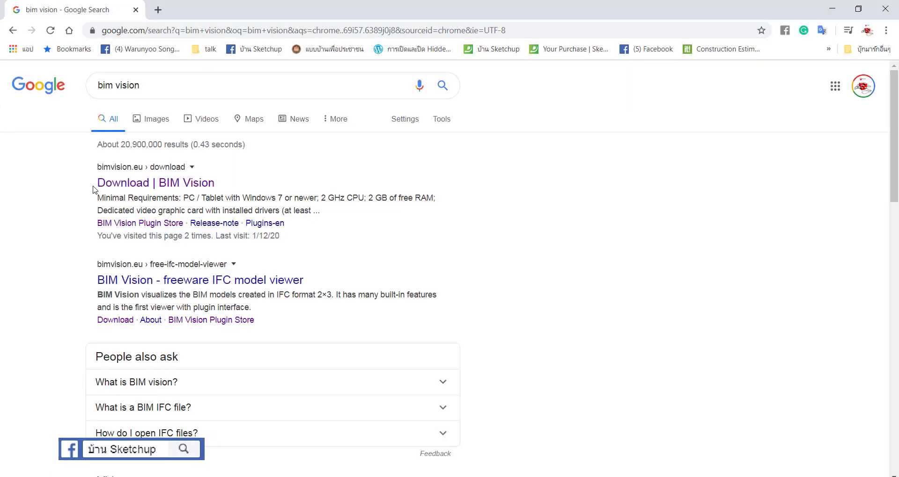
Follow the Download | BIM Vision search result to get BIM Vision 2.22.
click(164, 188)
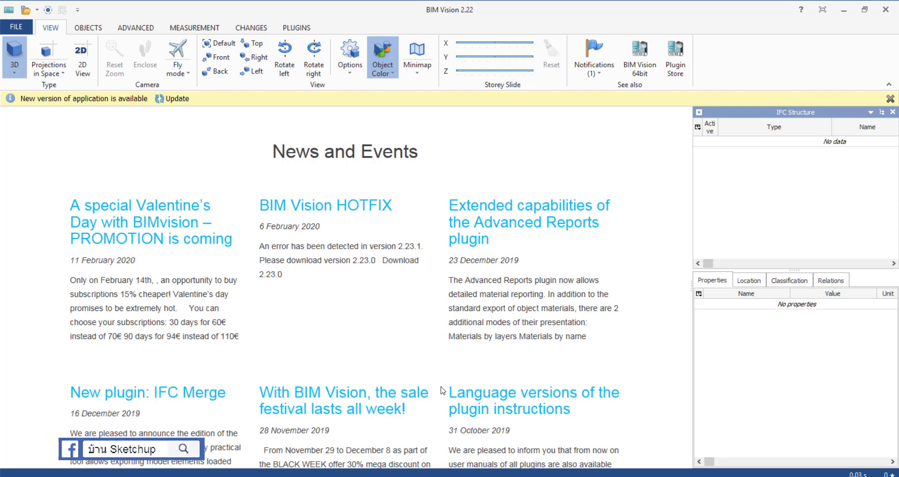
Back in SketchUp, set up a 3D model export to the Desktop as PROJECT.ifc, IFC file type.
click(547, 444)
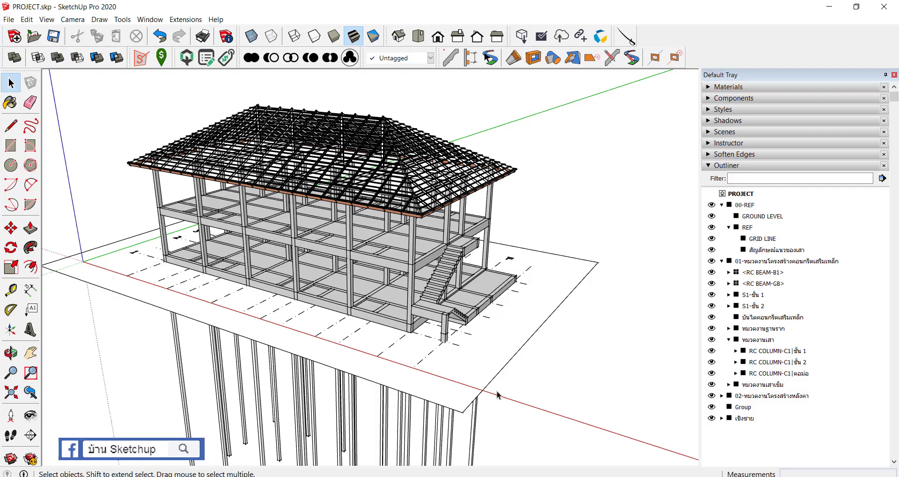
click(5, 20)
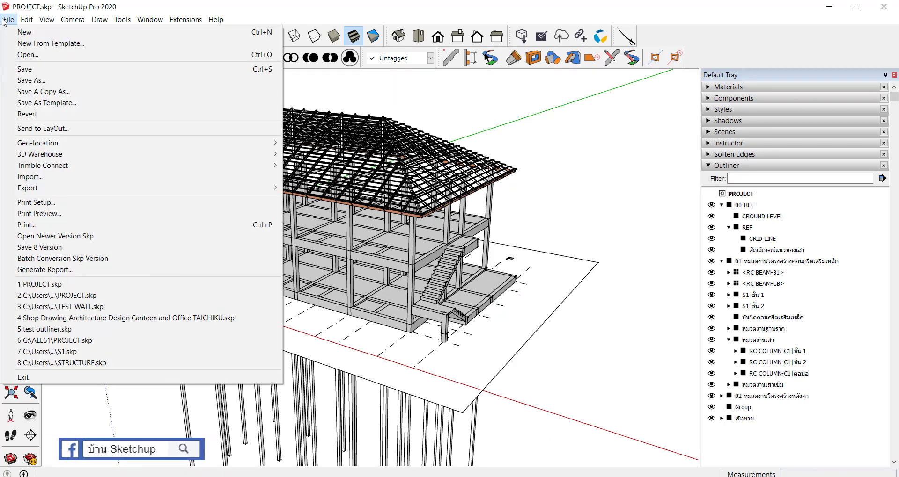
mouse_move(28, 188)
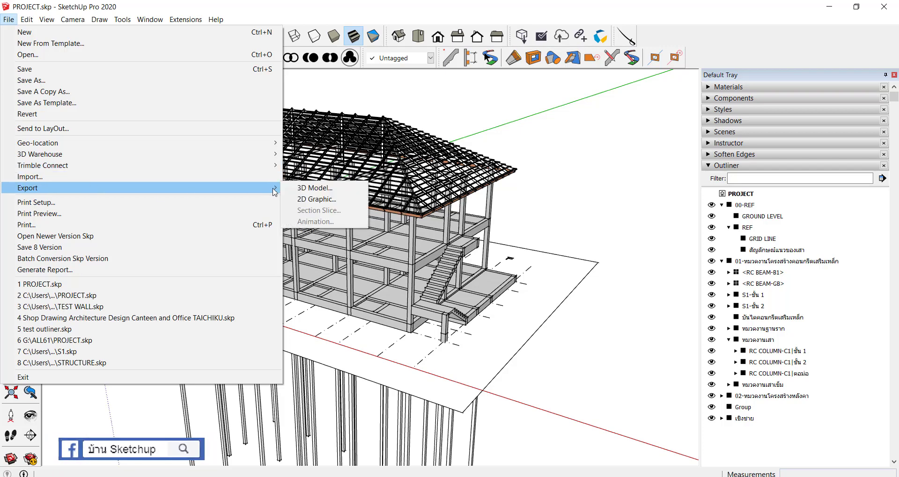
click(303, 189)
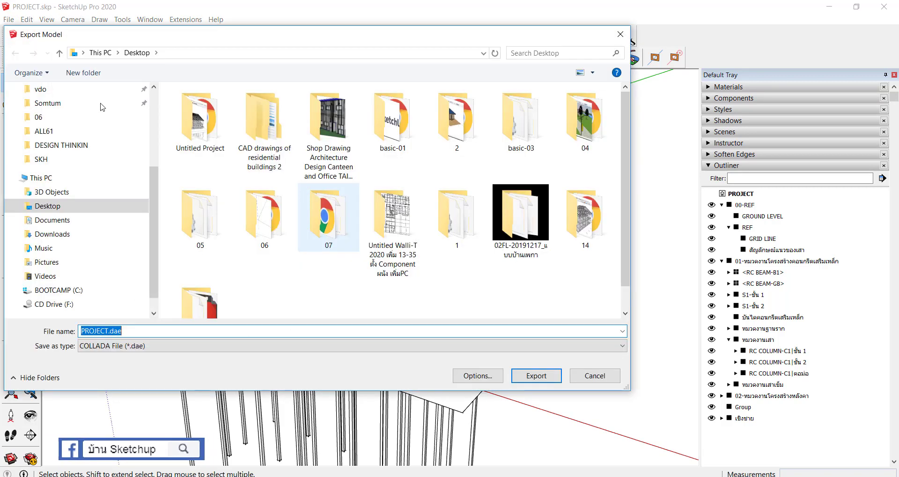
scroll(65, 129, up, 3)
click(47, 112)
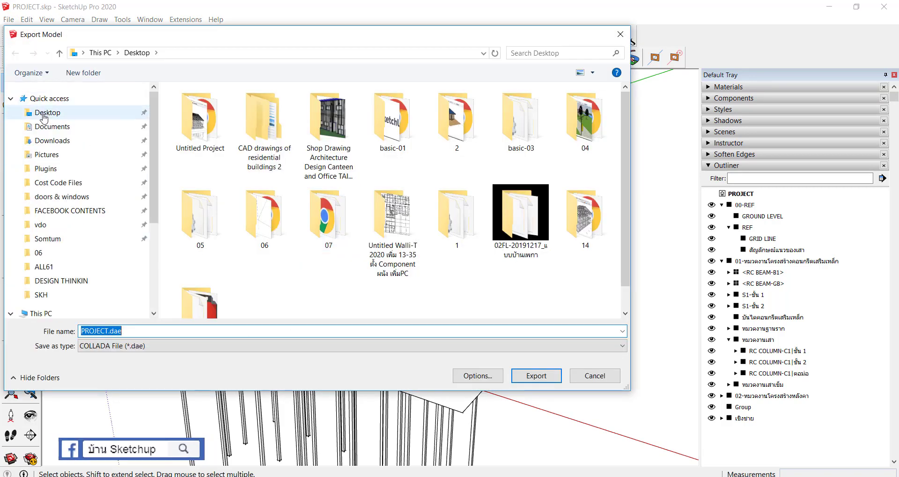
click(215, 348)
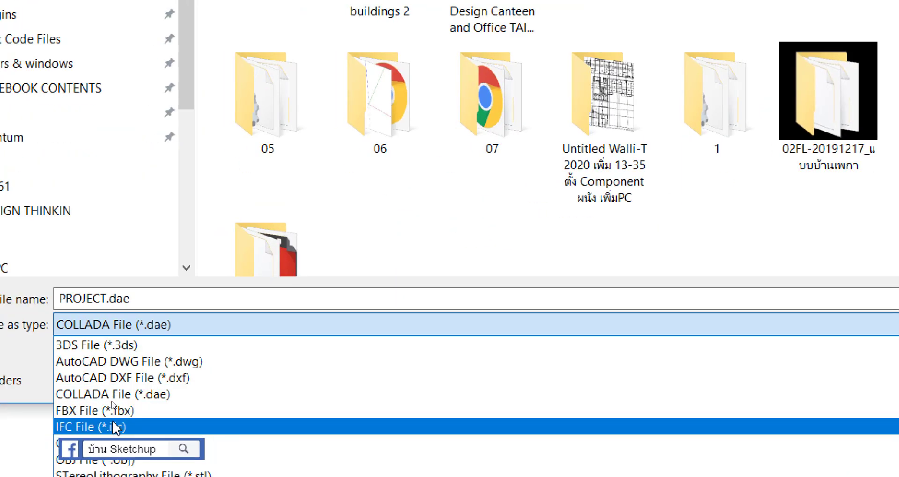
click(114, 426)
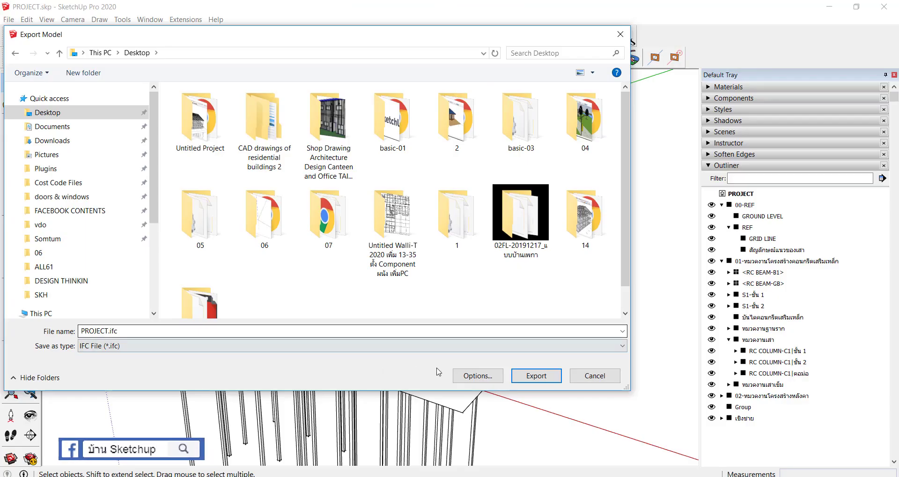
Export PROJECT.ifc with double-sided faces and IFC mapped items, leaving out hidden geometry.
click(481, 379)
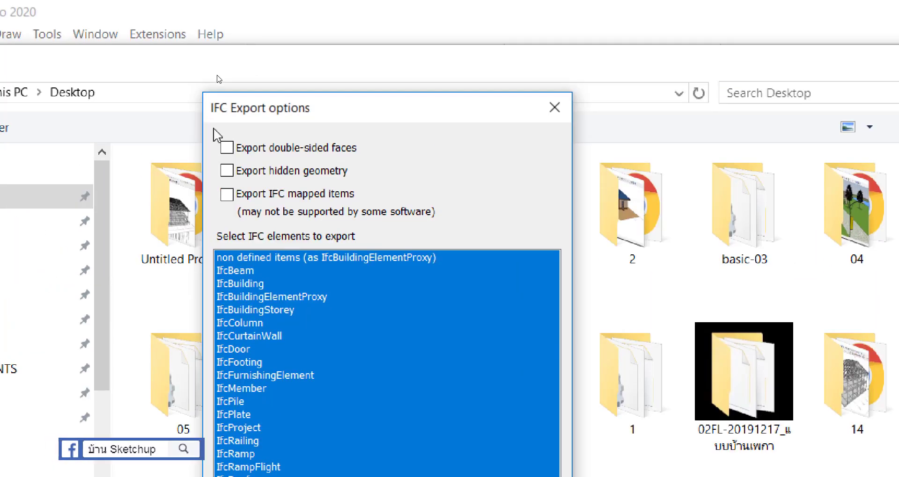
click(225, 149)
click(226, 171)
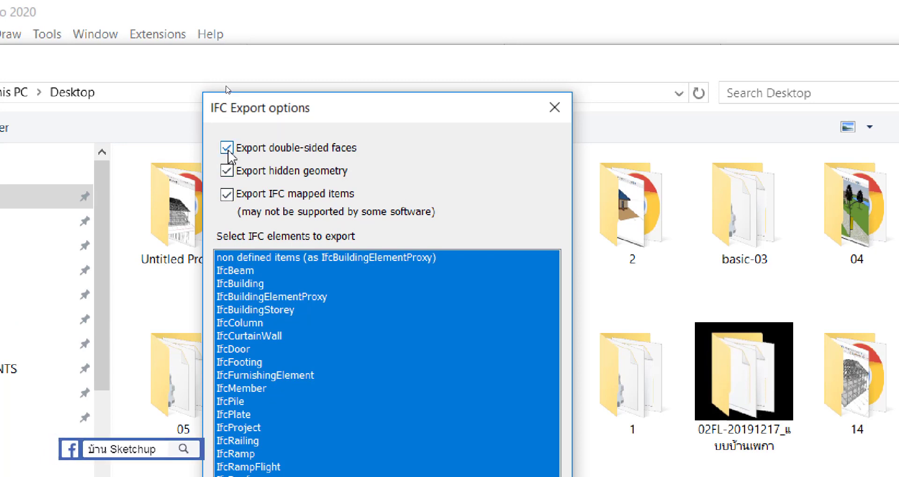
click(227, 171)
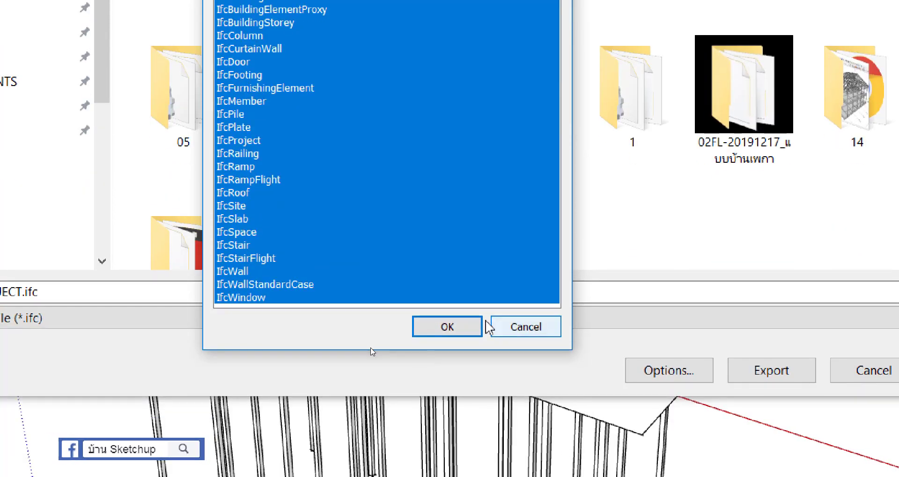
click(473, 327)
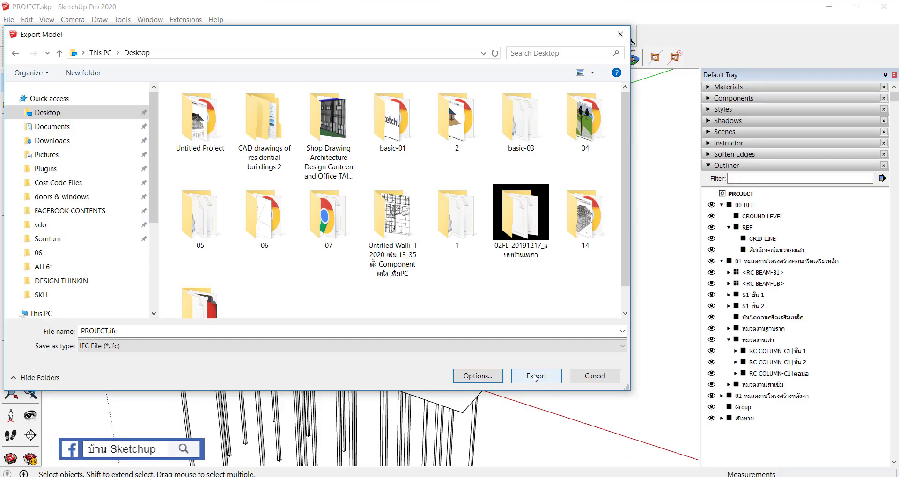
click(536, 377)
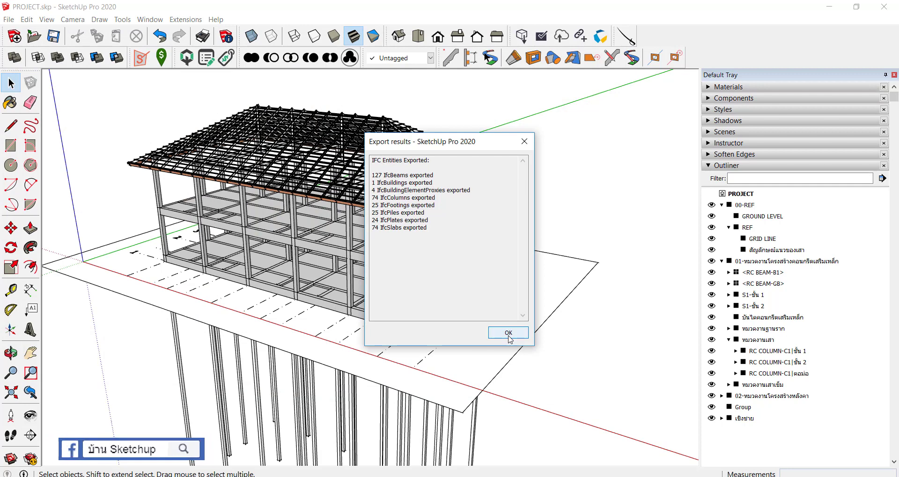
click(508, 333)
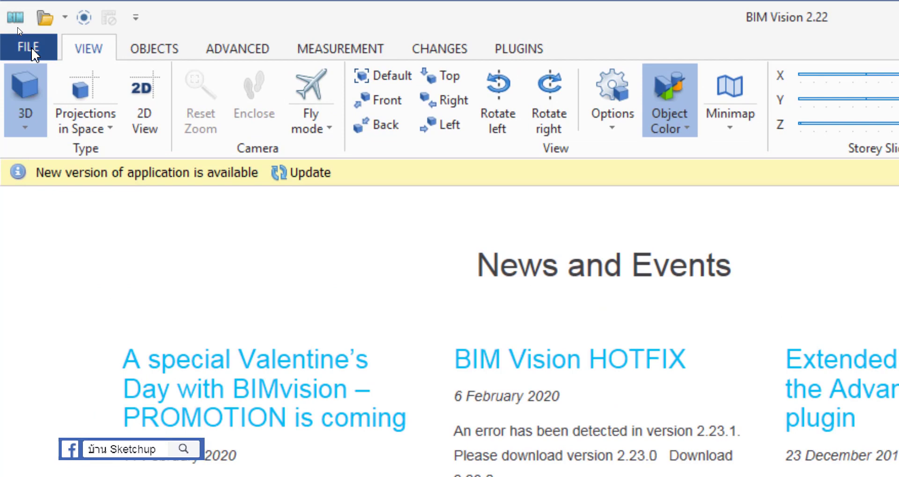
Open PROJECT.ifc from the Desktop in BIM Vision.
click(25, 47)
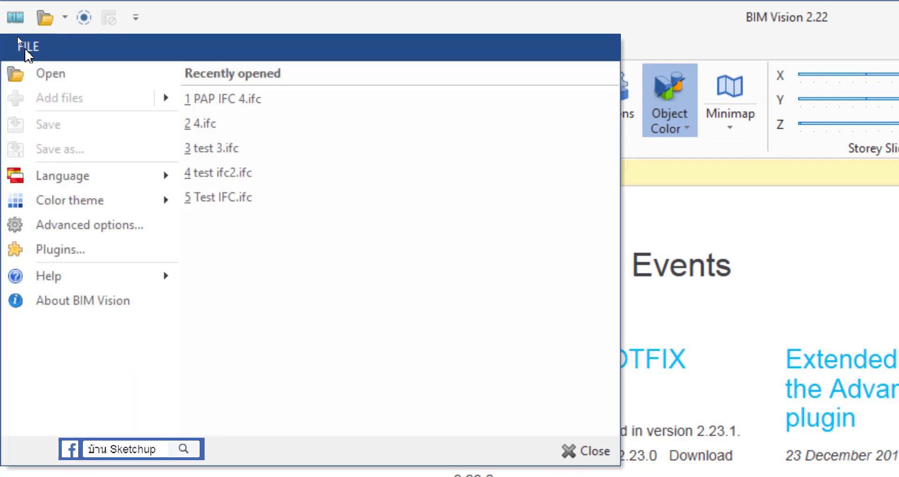
click(22, 43)
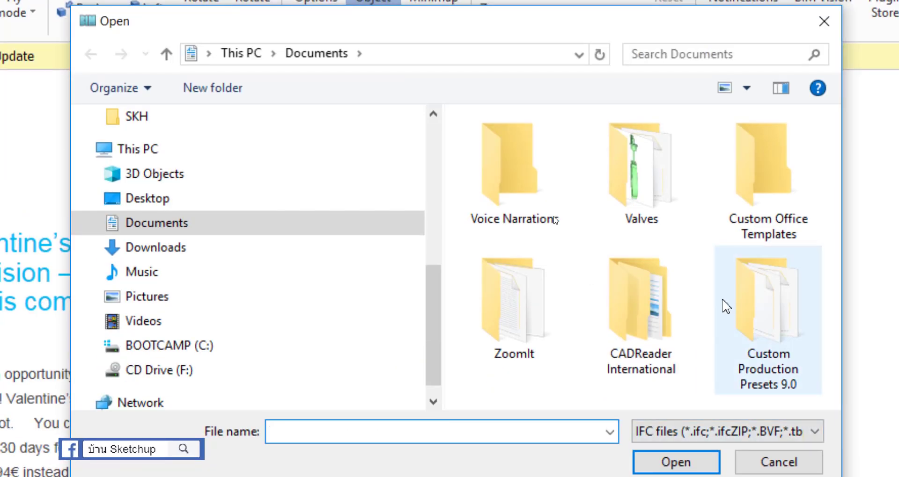
click(150, 196)
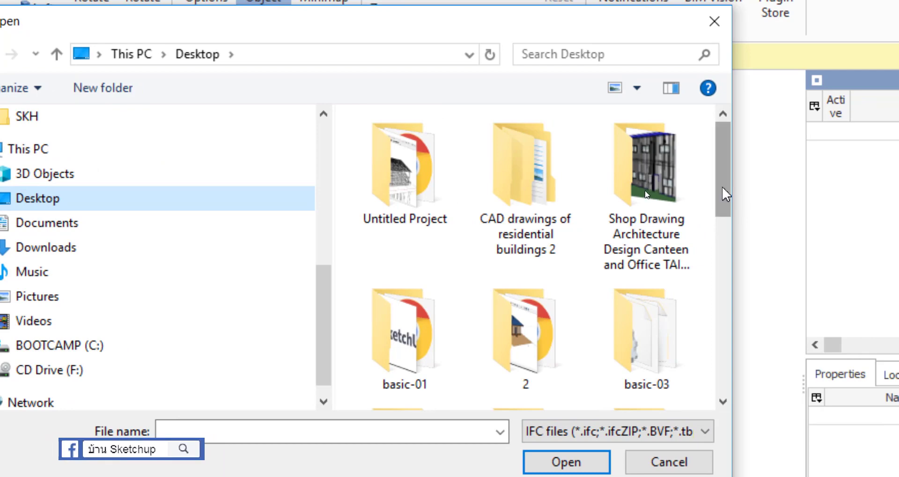
drag(722, 195, 723, 354)
click(450, 363)
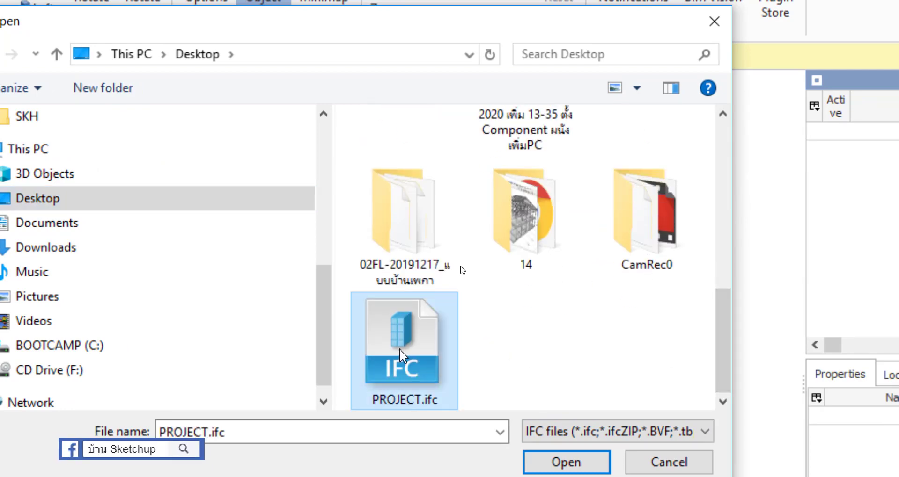
key(Return)
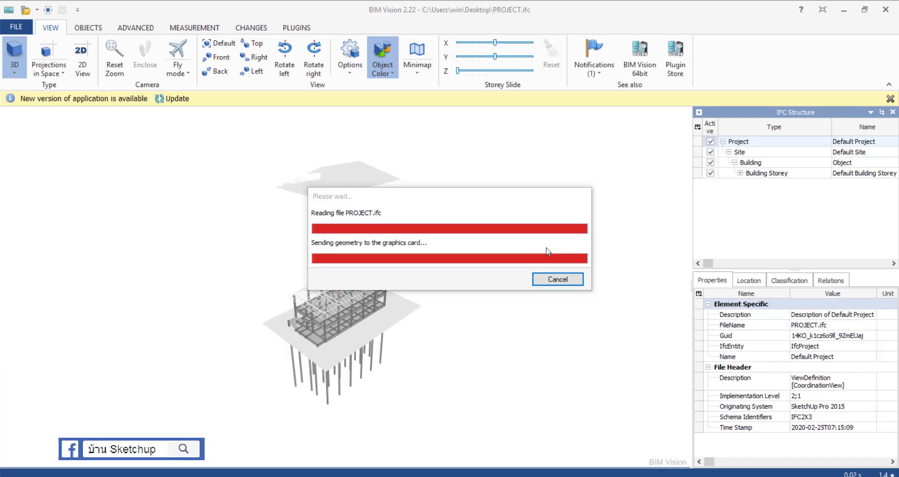
Orbit the model and select the floating plate to confirm it is an IfcBuildingElementProxy.
mouse_move(327, 286)
mouse_down()
mouse_move(338, 222)
mouse_move(349, 253)
mouse_up()
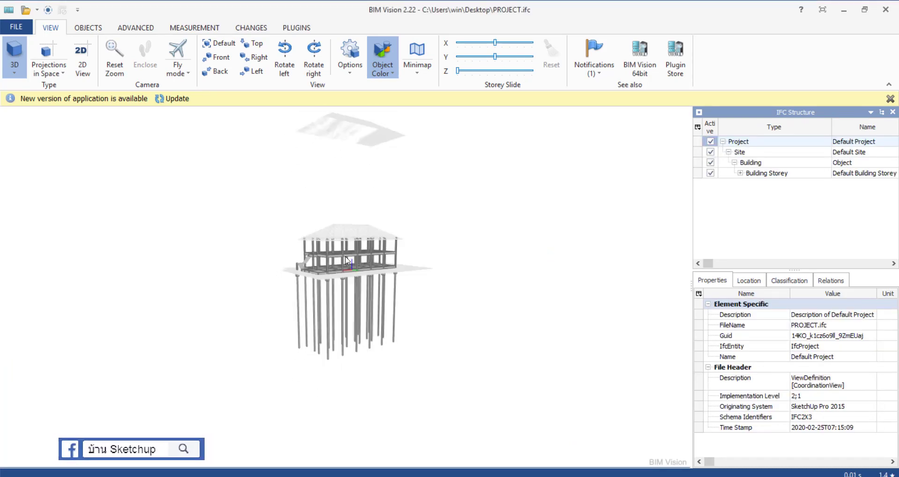
scroll(350, 262, up, 5)
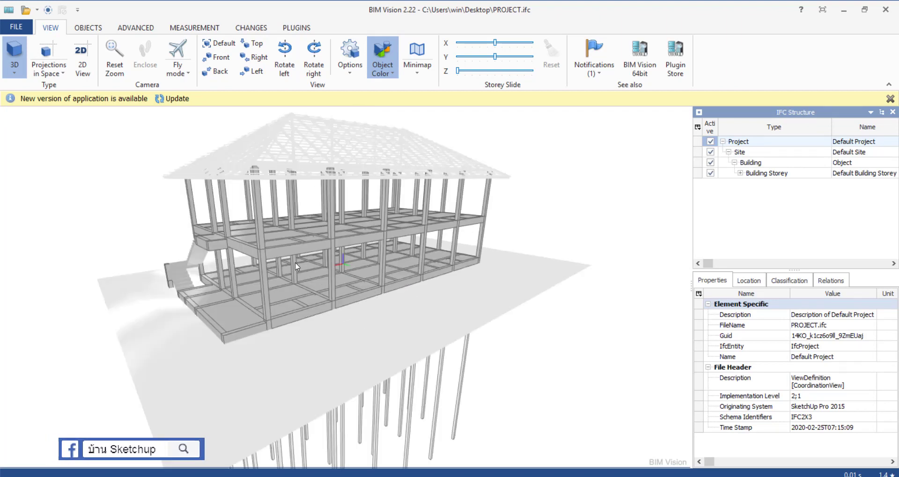
mouse_move(295, 264)
mouse_down()
mouse_move(426, 255)
mouse_move(312, 278)
mouse_up()
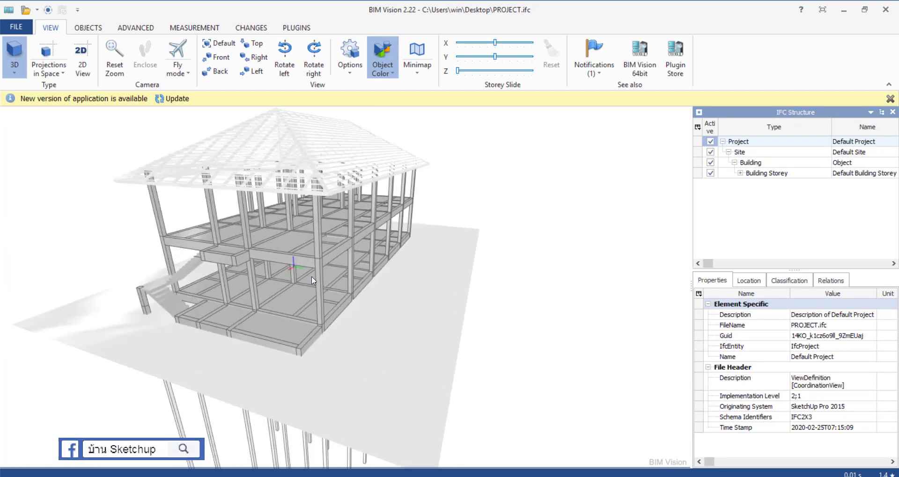
scroll(312, 278, down, 5)
scroll(319, 262, down, 3)
click(329, 229)
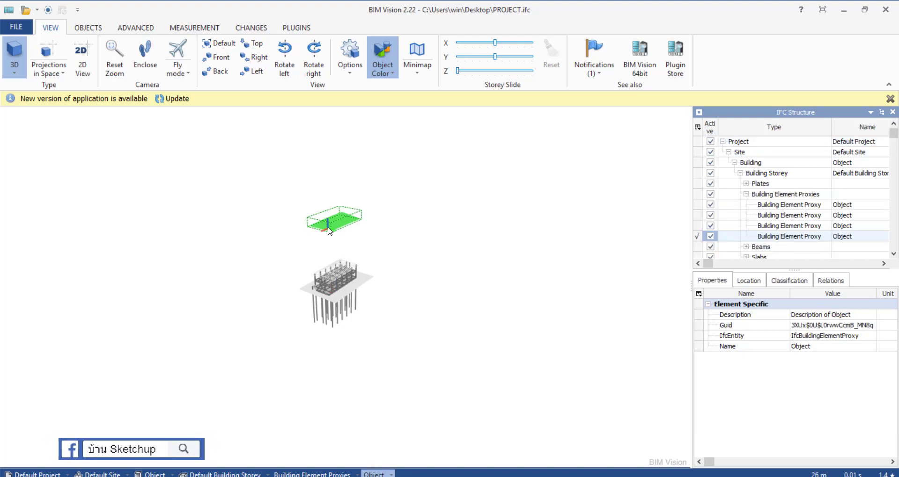
mouse_move(329, 230)
mouse_down()
mouse_move(307, 169)
mouse_move(321, 261)
mouse_move(332, 251)
mouse_move(322, 319)
mouse_move(381, 324)
mouse_move(344, 342)
mouse_move(434, 278)
mouse_move(314, 360)
mouse_move(349, 323)
mouse_move(345, 340)
mouse_up()
scroll(349, 323, up, 5)
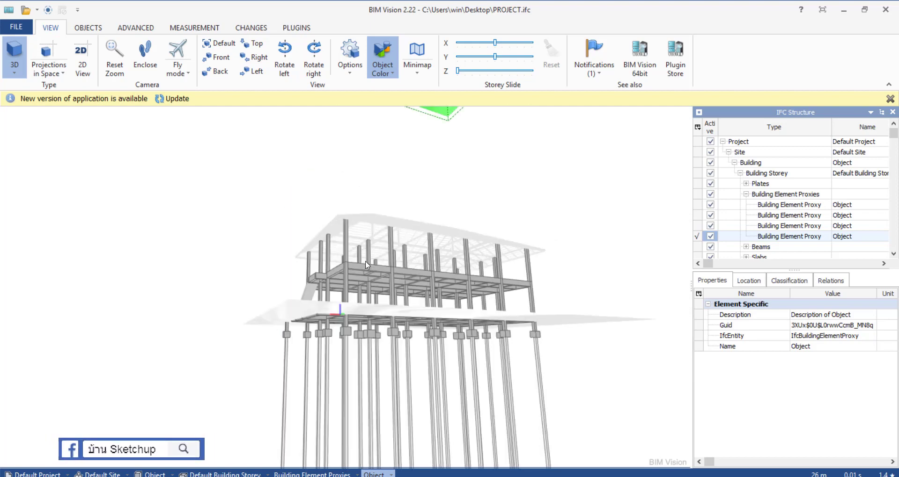
Select a pile and check its IfcPile properties, Guid and empty Size, Url and Owner attributes.
click(347, 354)
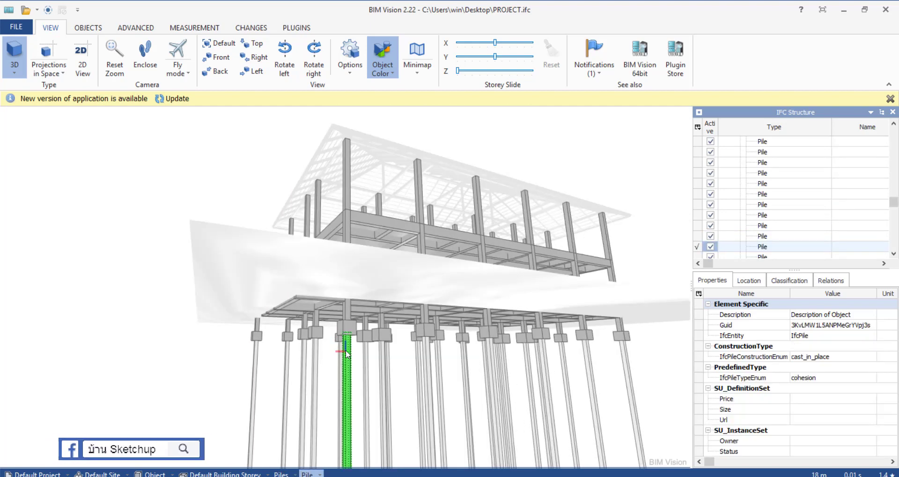
drag(781, 234, 799, 167)
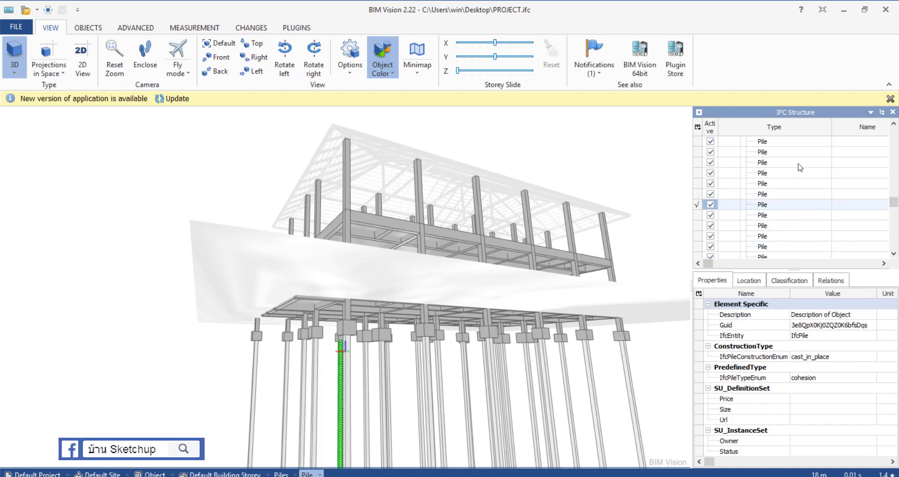
key(Up)
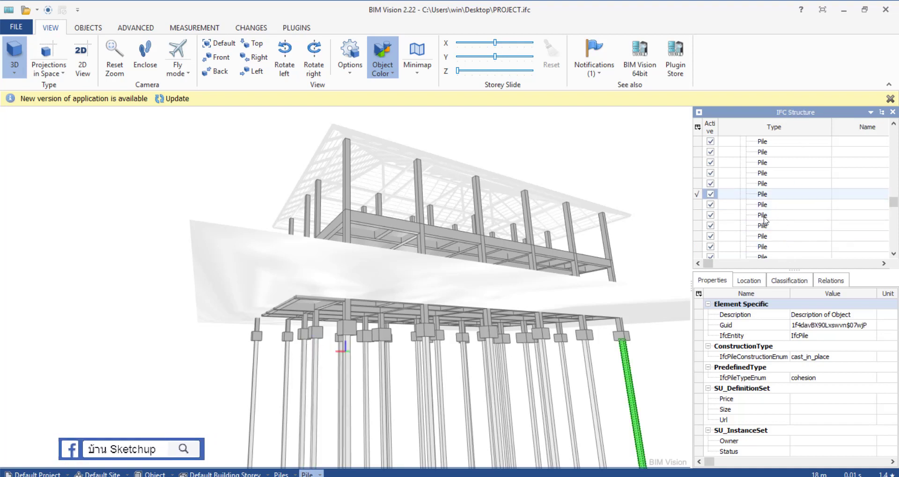
key(Down)
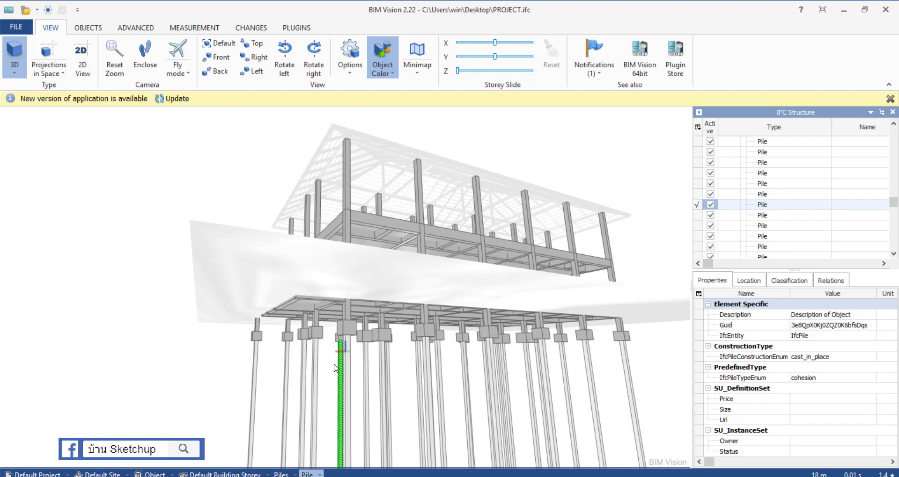
click(756, 325)
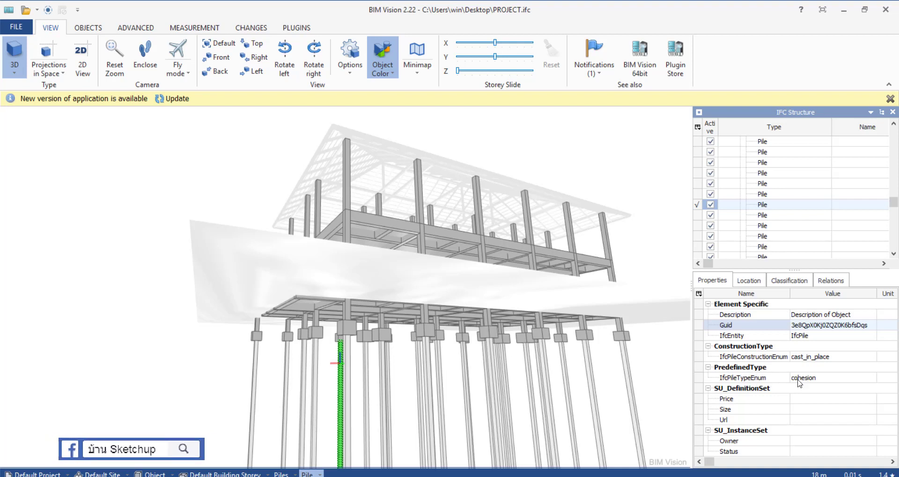
click(727, 412)
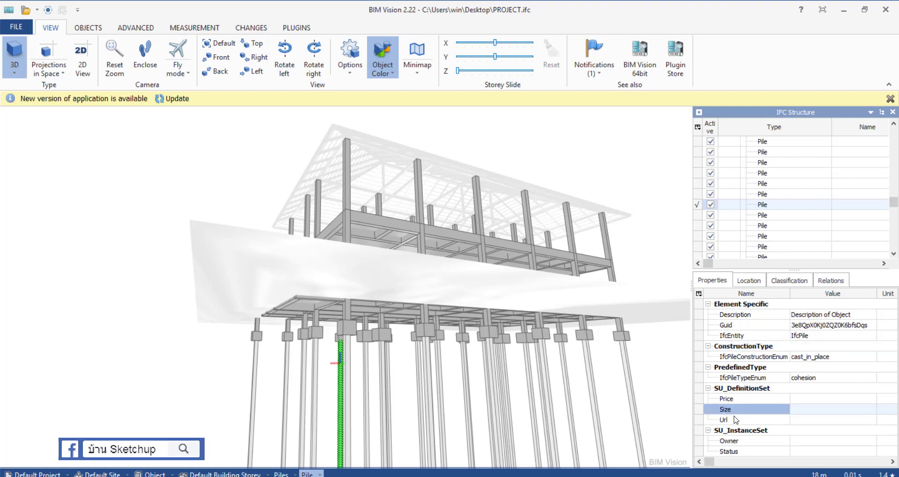
click(735, 421)
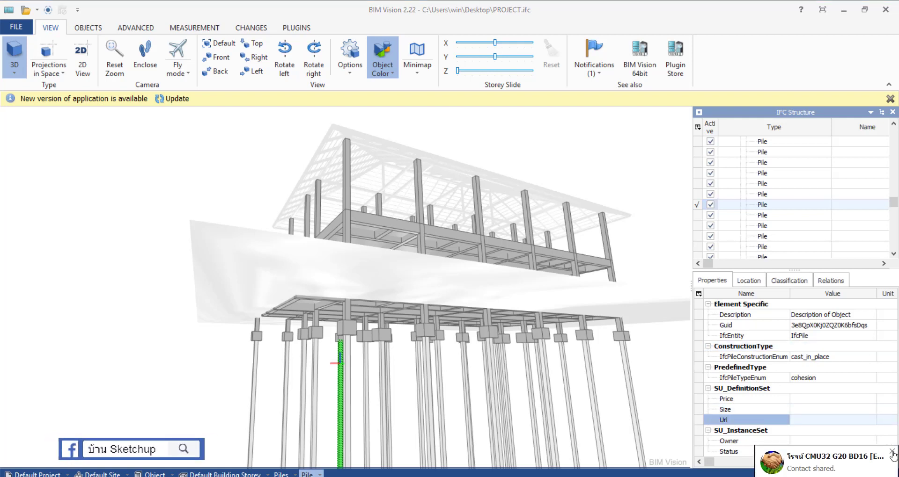
click(725, 444)
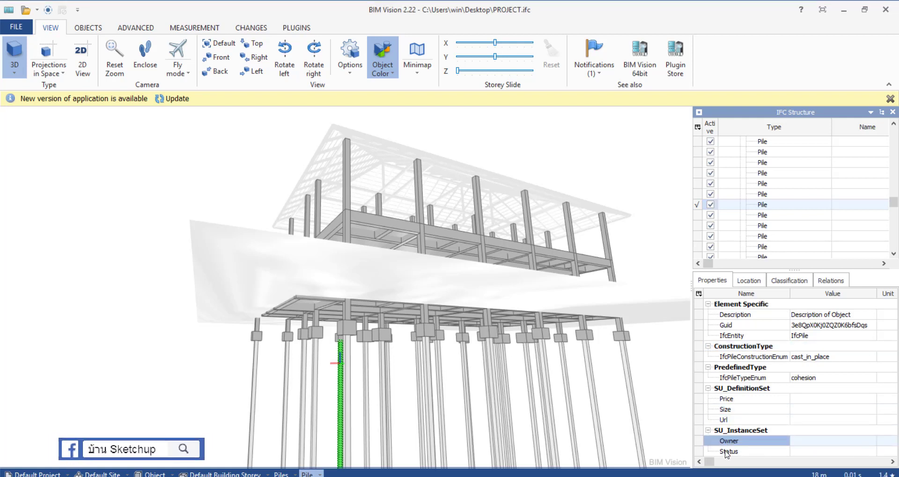
Check the pile's Location and empty Classification tabs, then zoom out and pick the next pile.
click(756, 282)
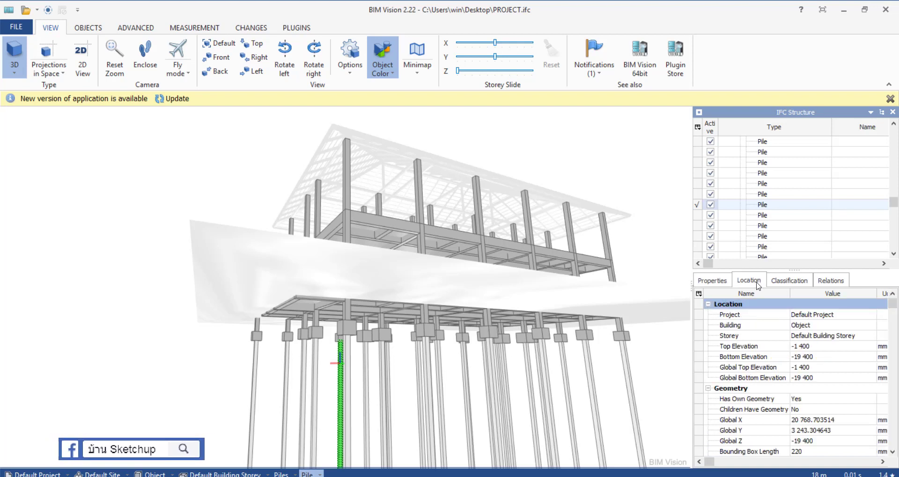
click(786, 282)
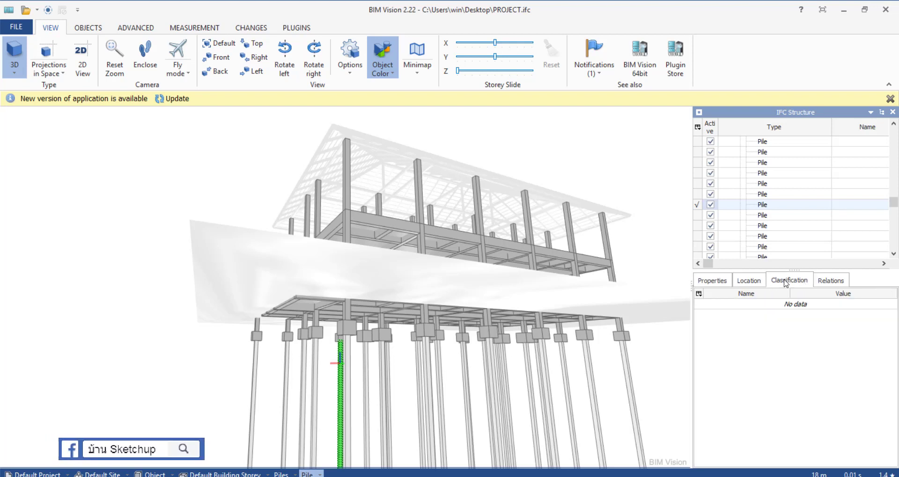
click(830, 281)
click(715, 281)
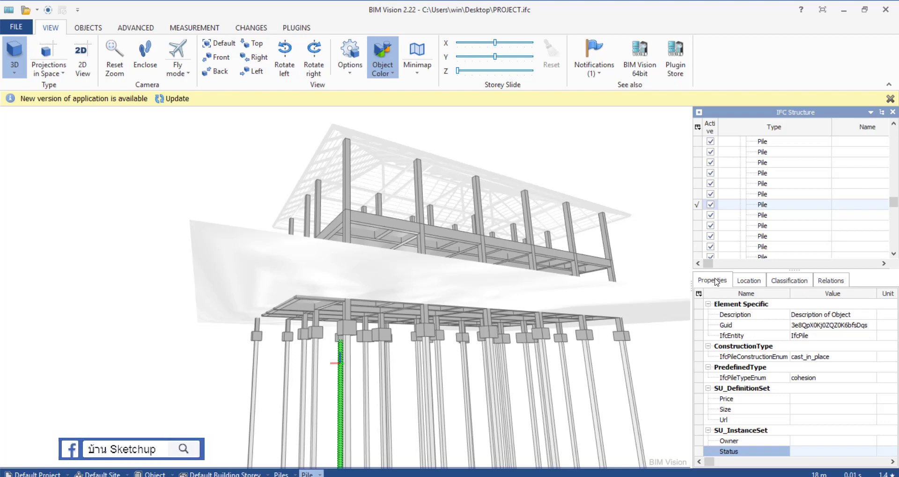
mouse_move(553, 207)
mouse_down()
mouse_move(543, 228)
mouse_move(491, 255)
mouse_move(506, 234)
mouse_up()
scroll(491, 255, down, 3)
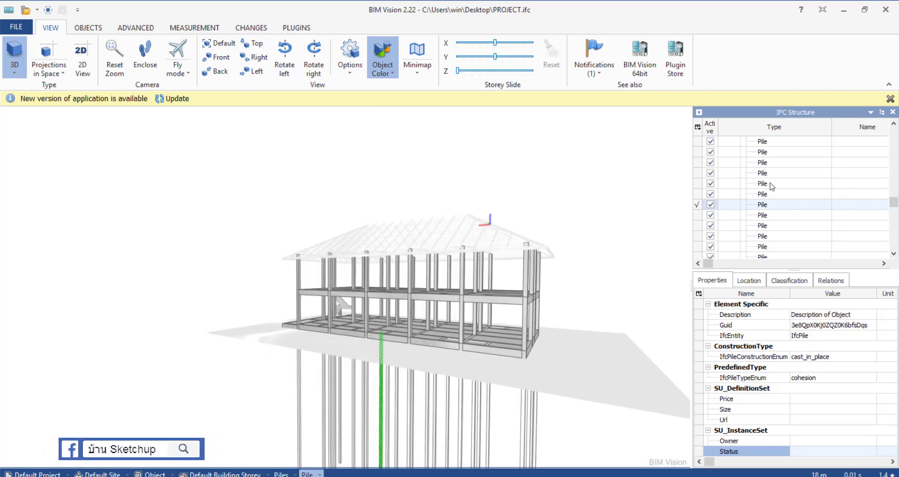
click(770, 193)
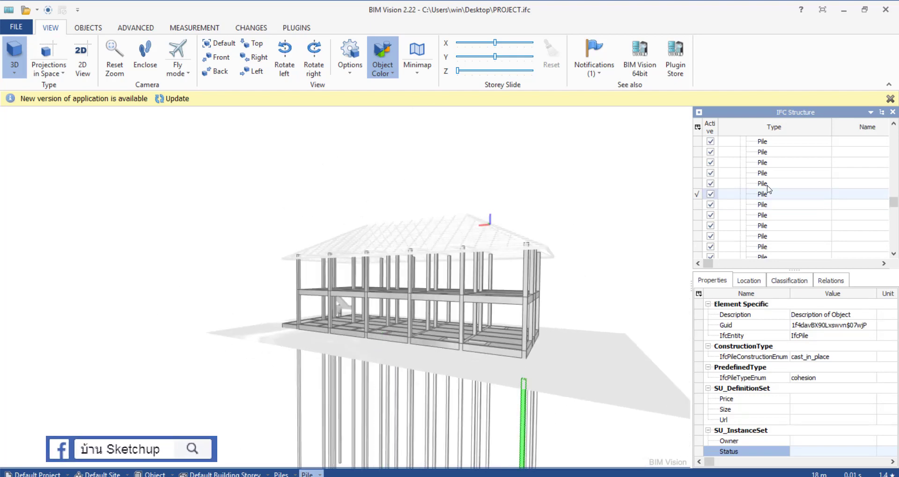
Select a ground beam and review its dynamic attributes such as name RC BEAM and tag GB.
click(509, 357)
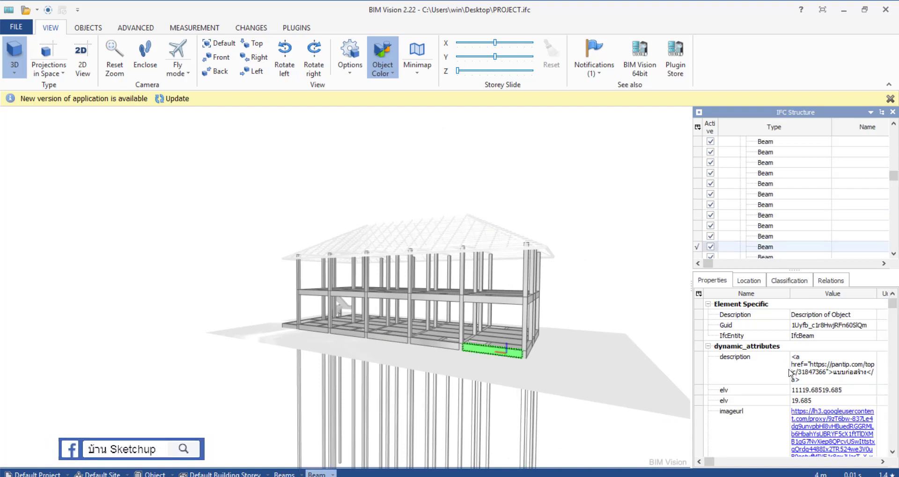
scroll(790, 373, down, 2)
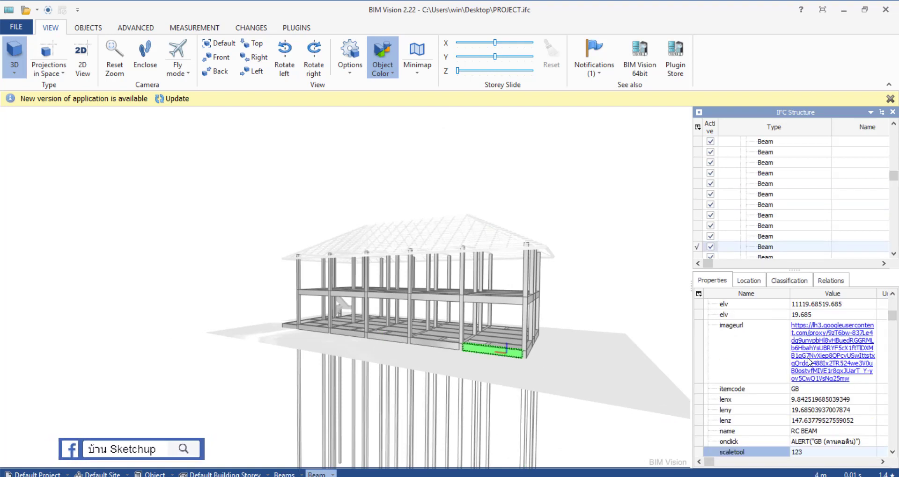
scroll(822, 402, down, 3)
click(821, 401)
key(Down)
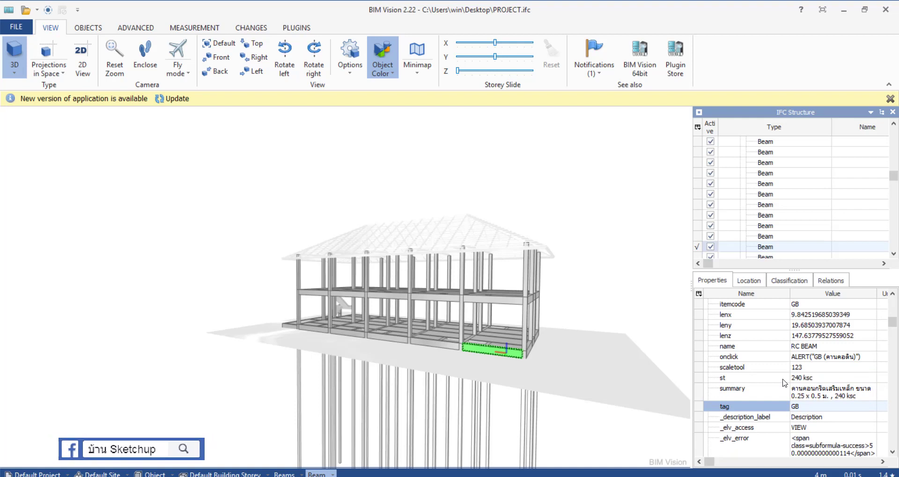
key(Up)
key(Up)
key(Up)
key(Up)
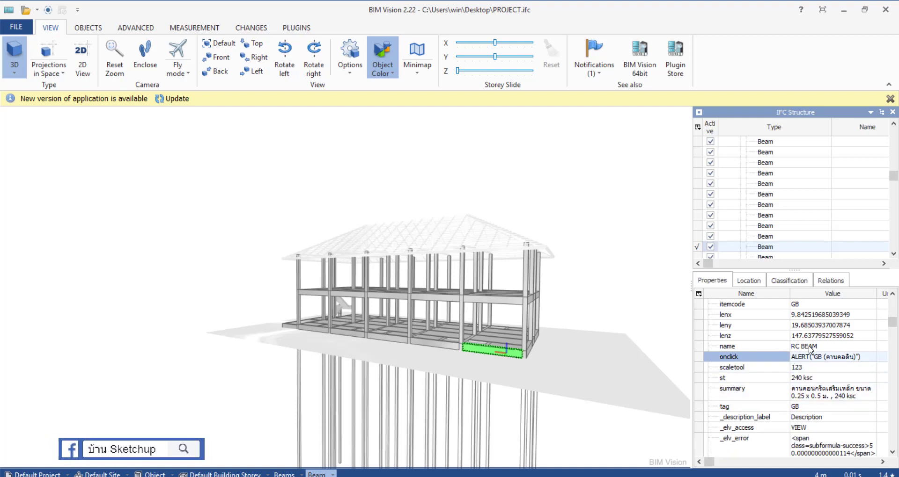
drag(893, 323, 892, 294)
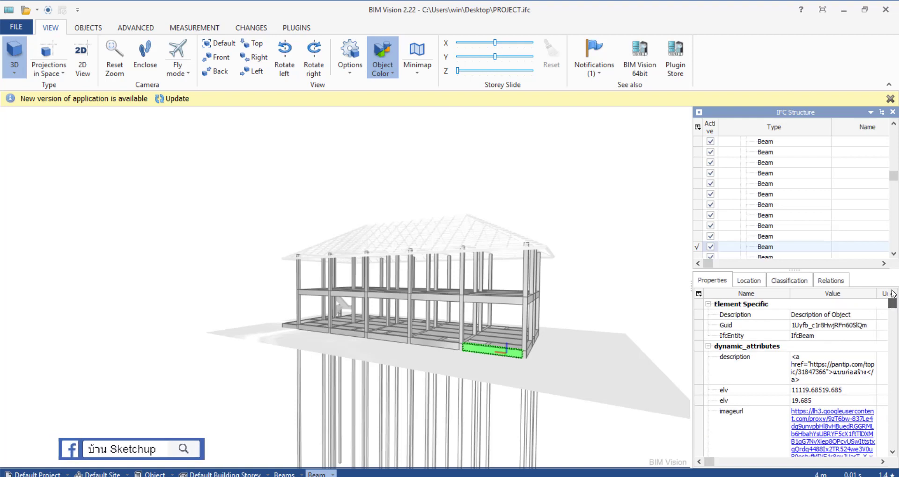
drag(892, 302, 890, 322)
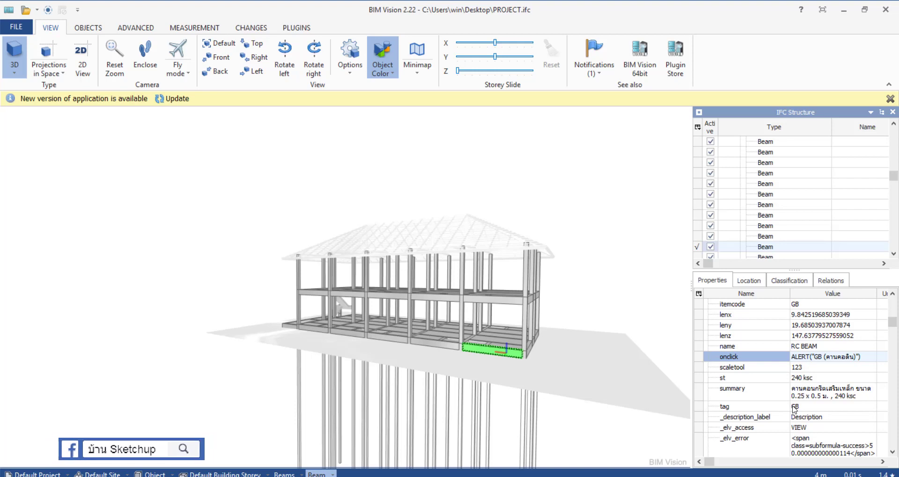
mouse_move(891, 322)
mouse_down()
mouse_move(890, 396)
mouse_move(891, 302)
mouse_up()
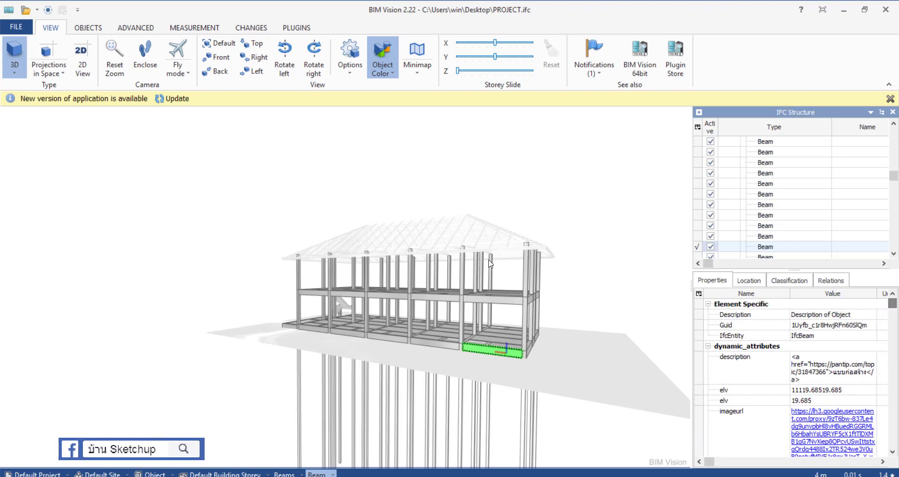
Step further down through the ground beam's attribute list.
drag(496, 314, 468, 328)
scroll(451, 335, up, 2)
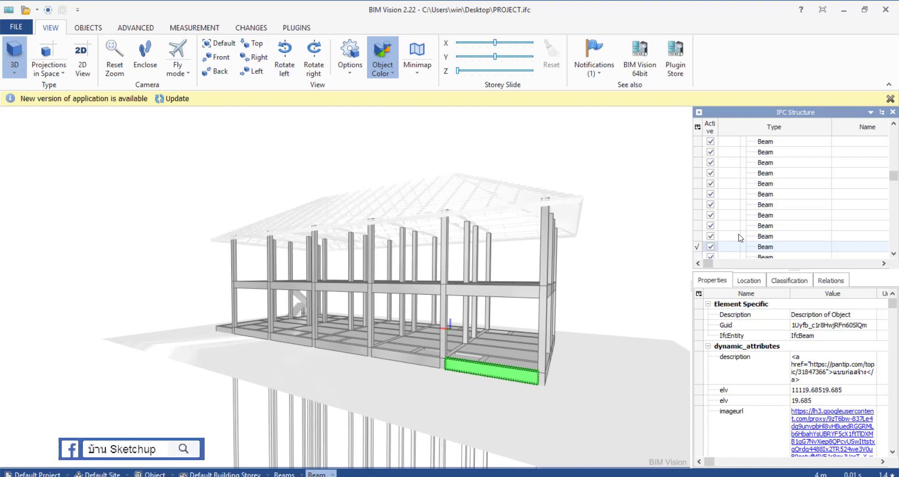
scroll(843, 363, down, 3)
key(Down)
key(Down)
key(Down)
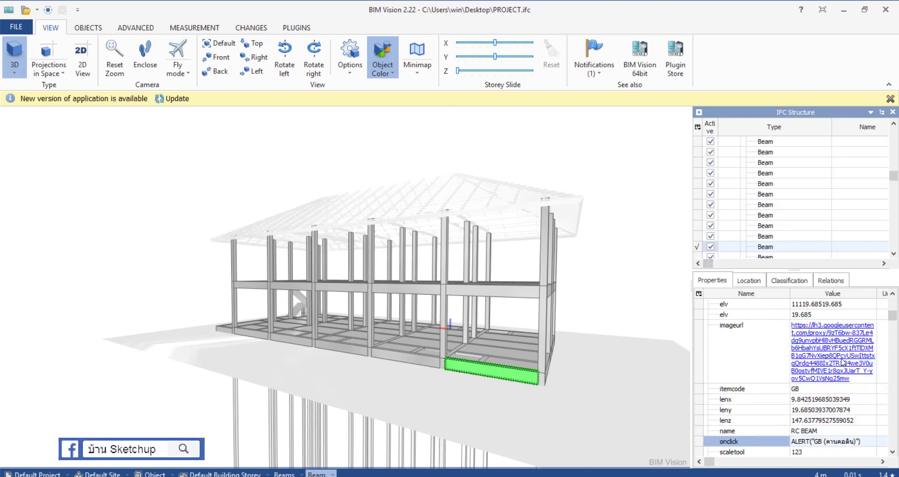
key(Down)
key(Down)
key(Down)
key(Down)
key(Down)
key(Down)
key(Down)
key(Down)
key(Down)
key(Down)
key(Down)
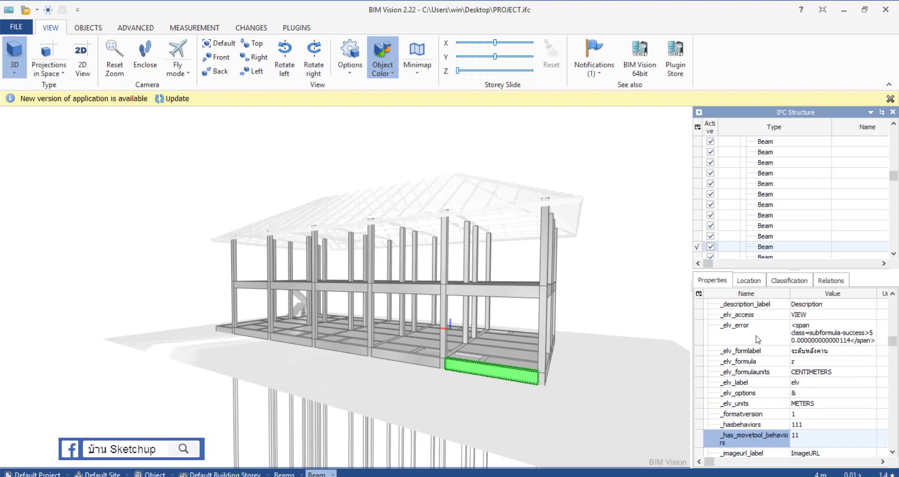
key(Down)
key(Down)
key(Down)
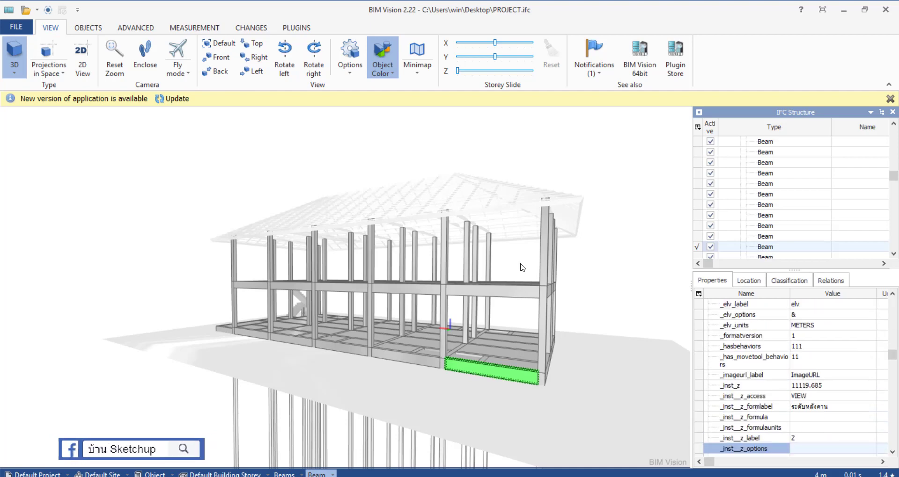
scroll(461, 182, down, 3)
Rotate the building and select a column to show its SU_DefinitionSet and SU_InstanceSet properties.
drag(460, 308, 517, 310)
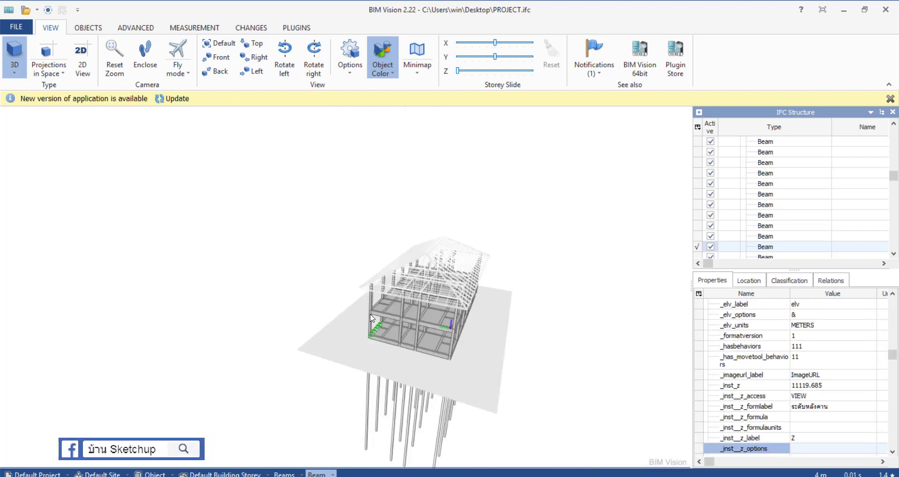
scroll(517, 309, up, 3)
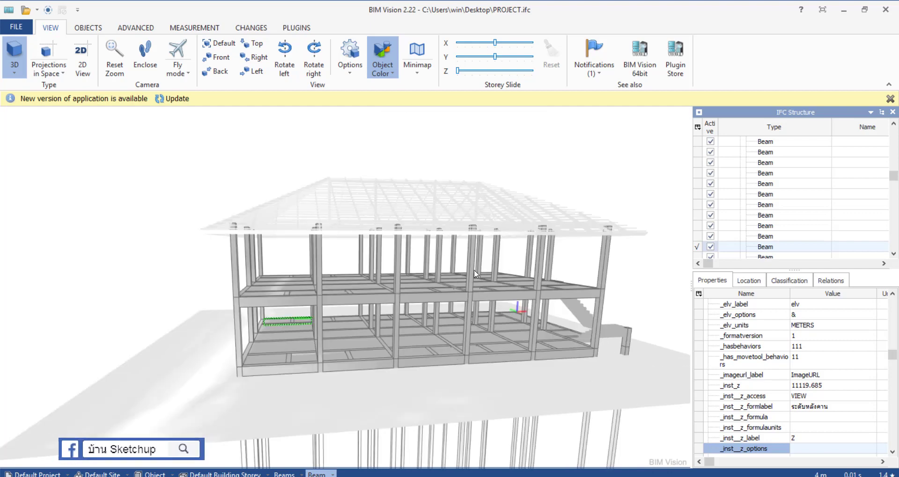
click(470, 267)
scroll(470, 267, down, 3)
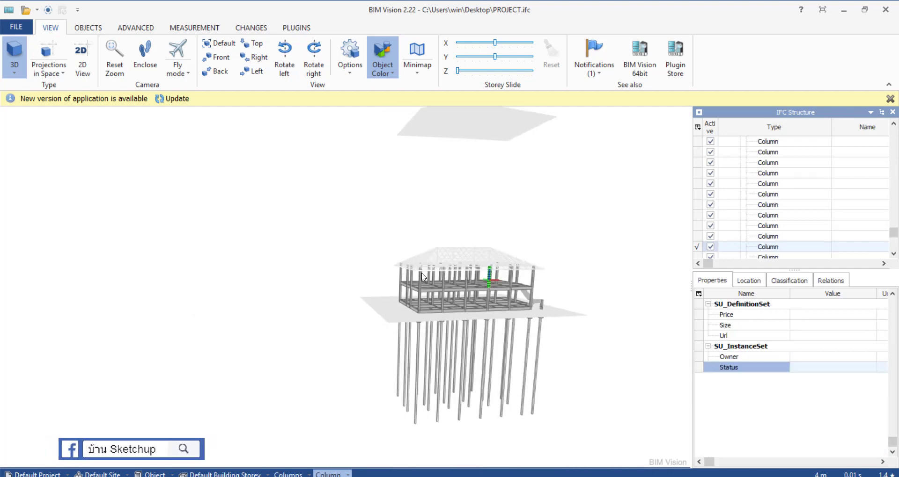
right_drag(422, 277, 449, 278)
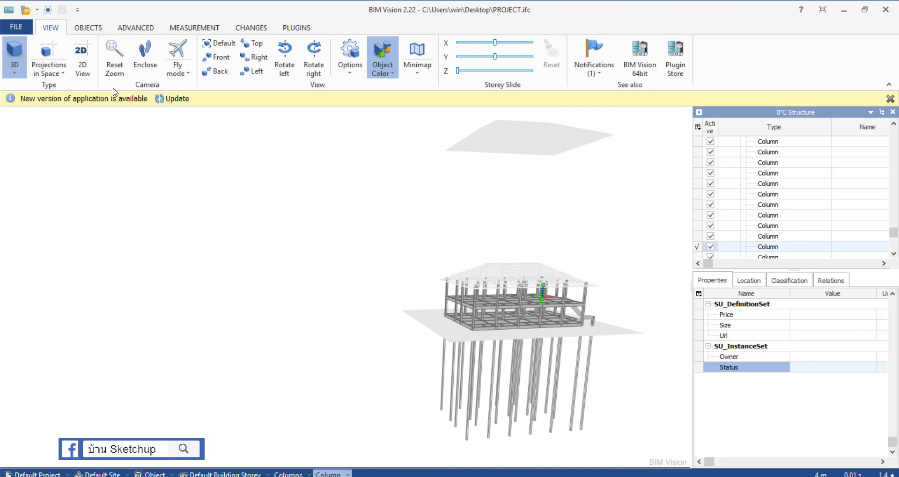
Switch to the 2D top plan view and zoom into the structure.
click(83, 61)
scroll(373, 311, down, 1)
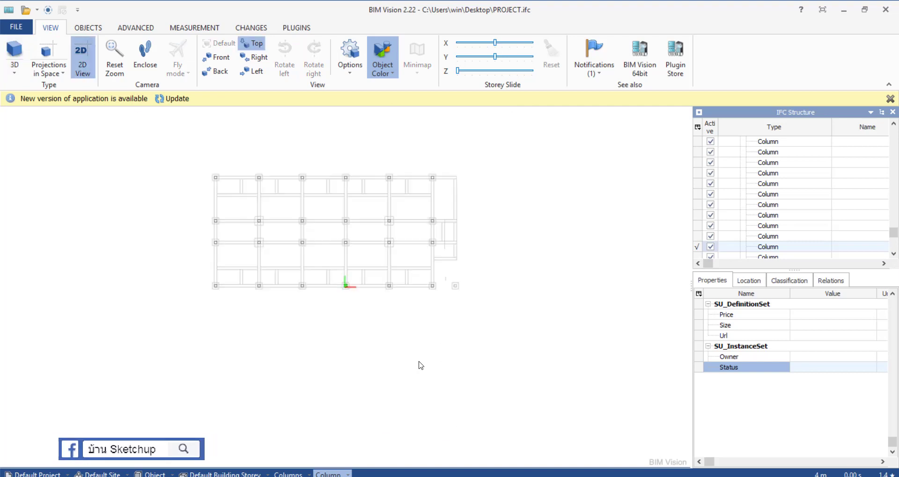
scroll(299, 229, up, 2)
scroll(332, 256, up, 1)
scroll(333, 256, up, 1)
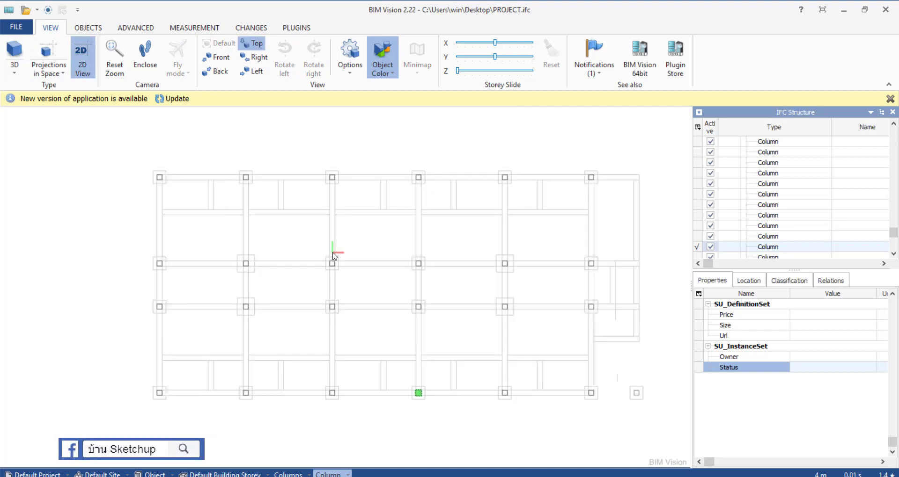
Pick a different Column in the IFC Structure tree to inspect it.
click(755, 226)
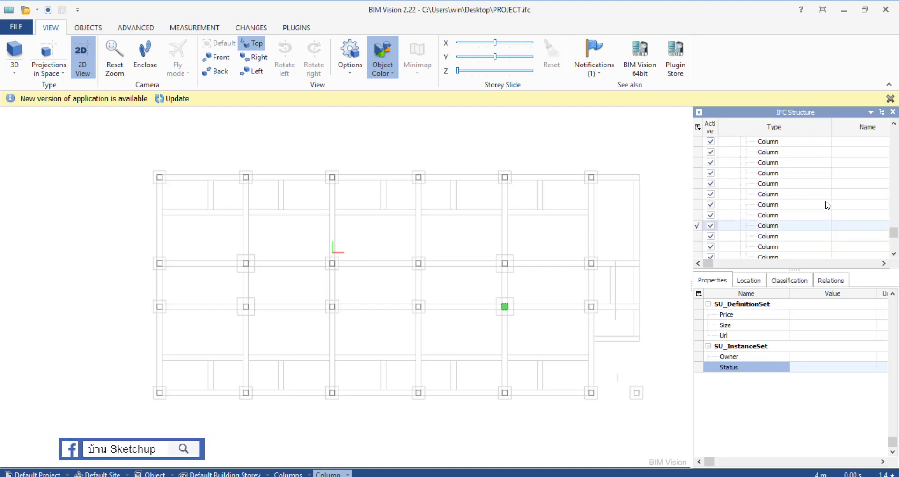
click(772, 194)
drag(892, 233, 893, 133)
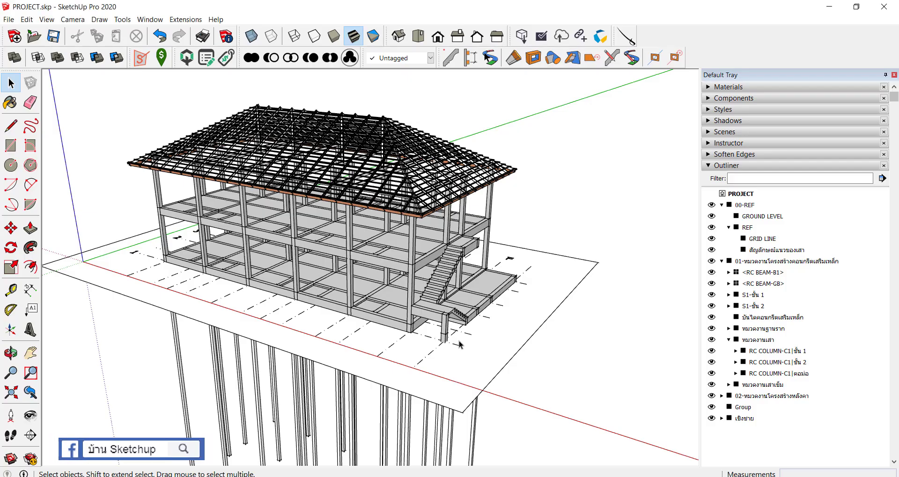
From a lower viewpoint, drill into the structure, columns and second-floor column groups.
mouse_move(461, 345)
middle_down()
mouse_move(314, 226)
mouse_move(371, 284)
middle_up()
scroll(314, 225, up, 2)
scroll(316, 224, up, 3)
scroll(314, 224, down, 3)
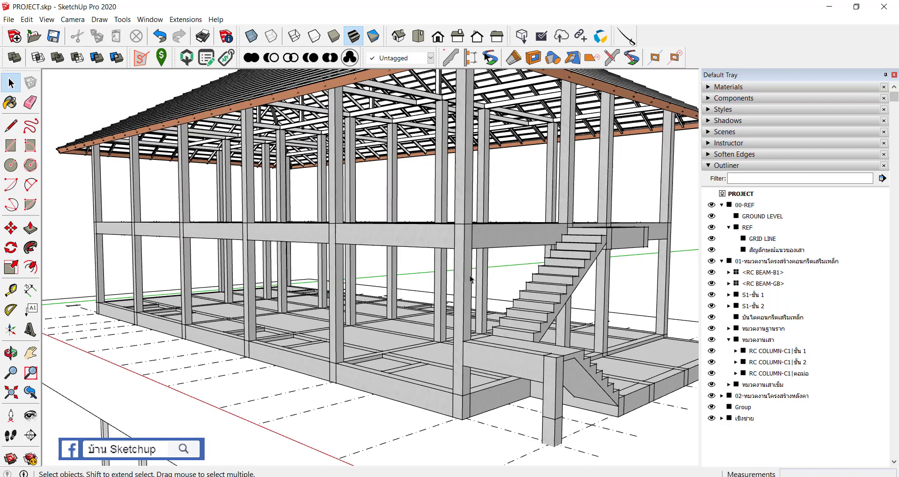
scroll(480, 332, up, 3)
click(469, 198)
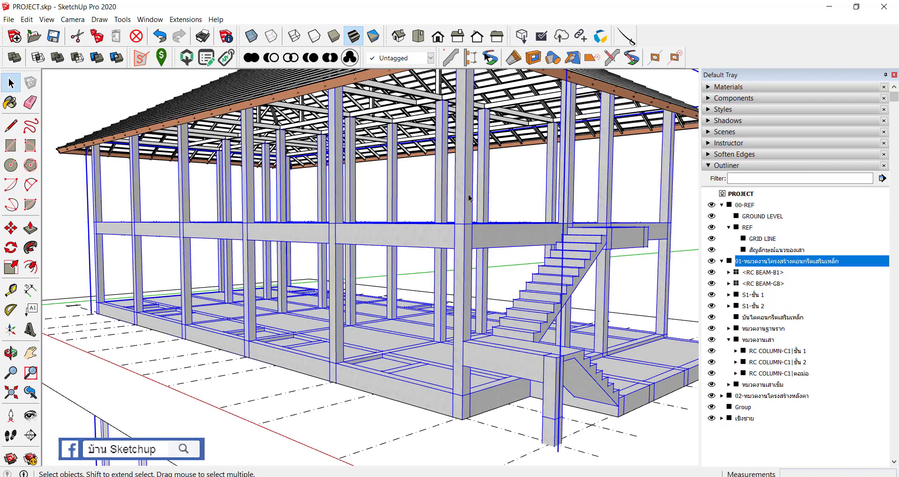
double_click(469, 198)
click(469, 198)
double_click(469, 198)
click(469, 198)
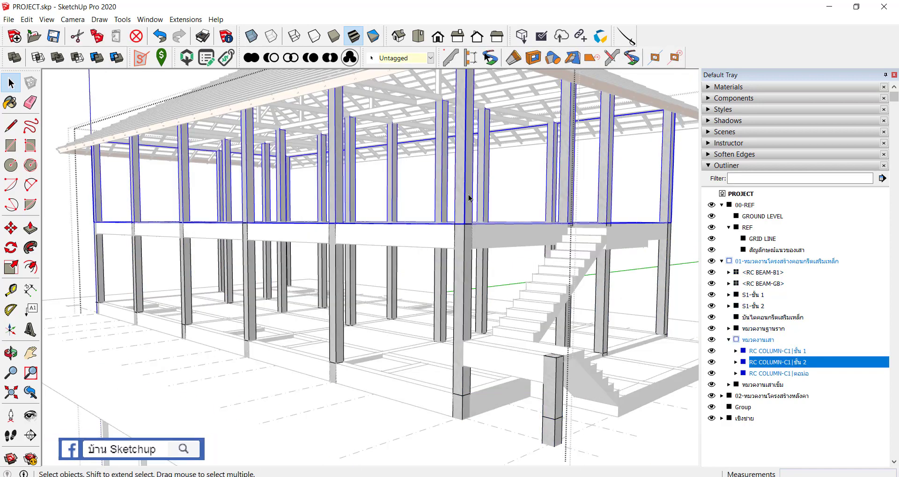
double_click(469, 198)
Select a C1 column and show its Entity Info: Solid Component, 0.22 m³, IfcColumn.
click(469, 198)
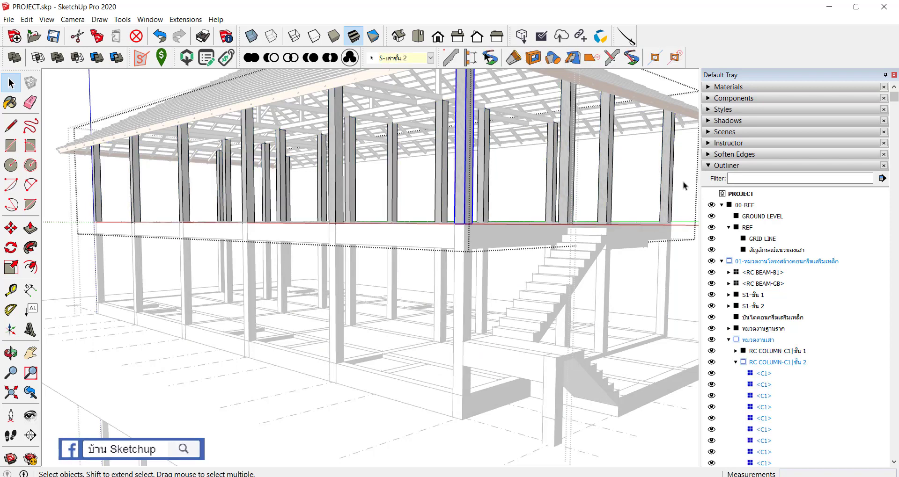
click(709, 166)
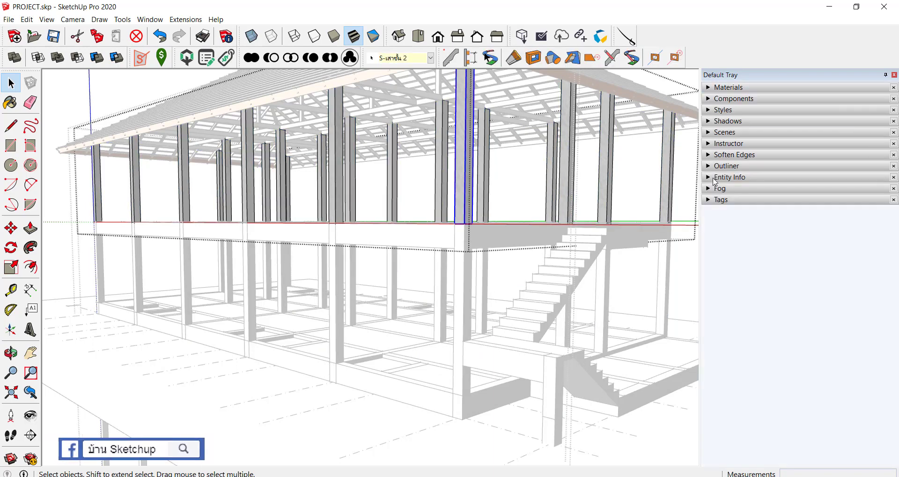
click(715, 179)
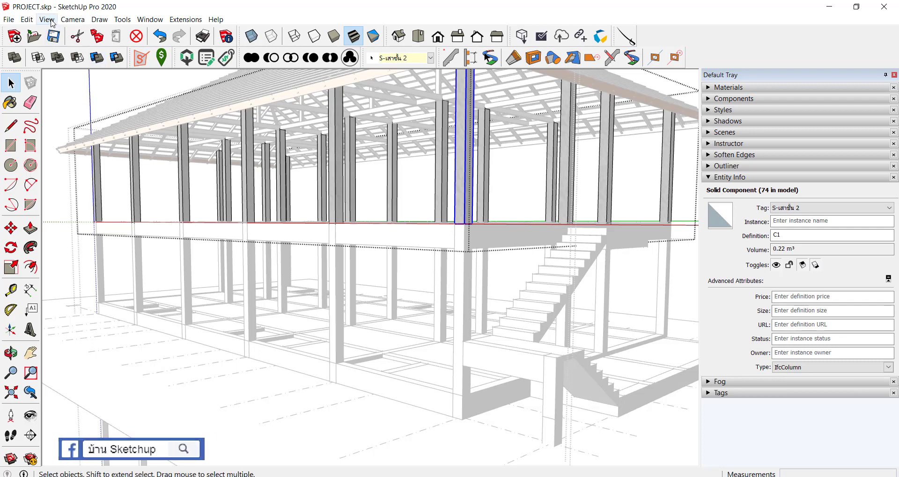
click(148, 20)
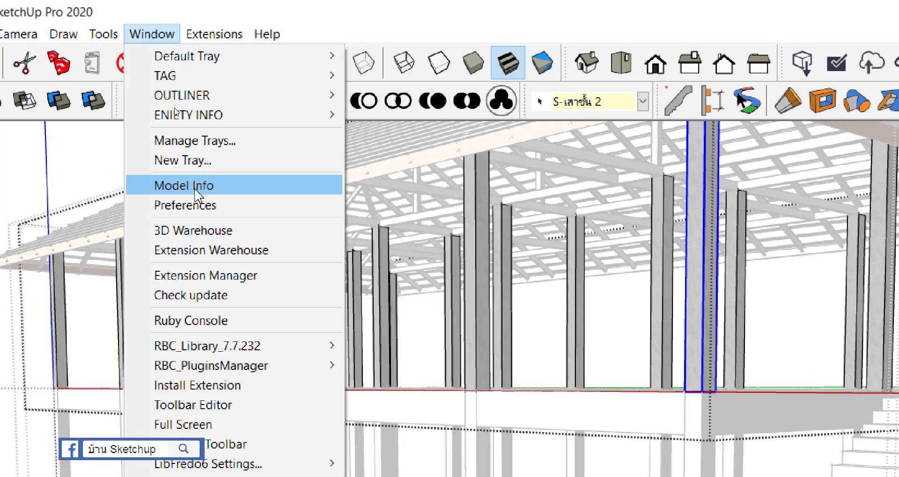
Import IFC 2x3.skc under Model Info Classifications, accept the already-loaded warning, and close Model Info.
click(195, 190)
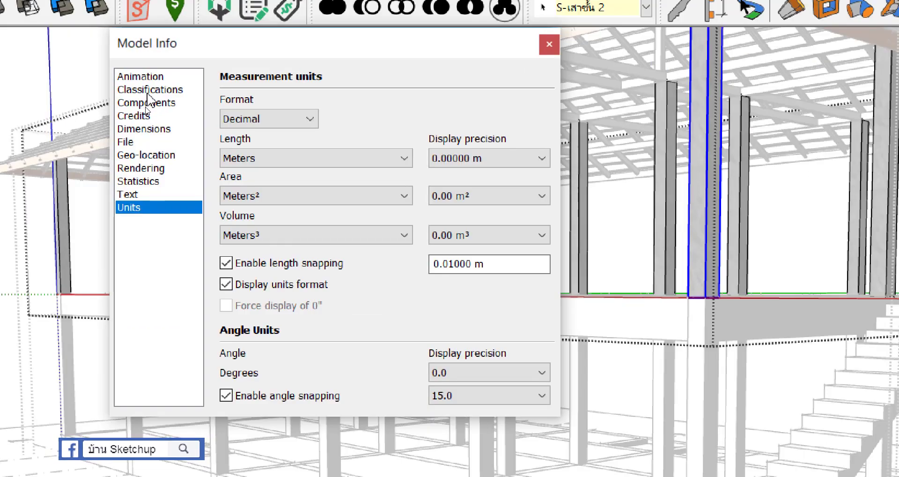
click(147, 92)
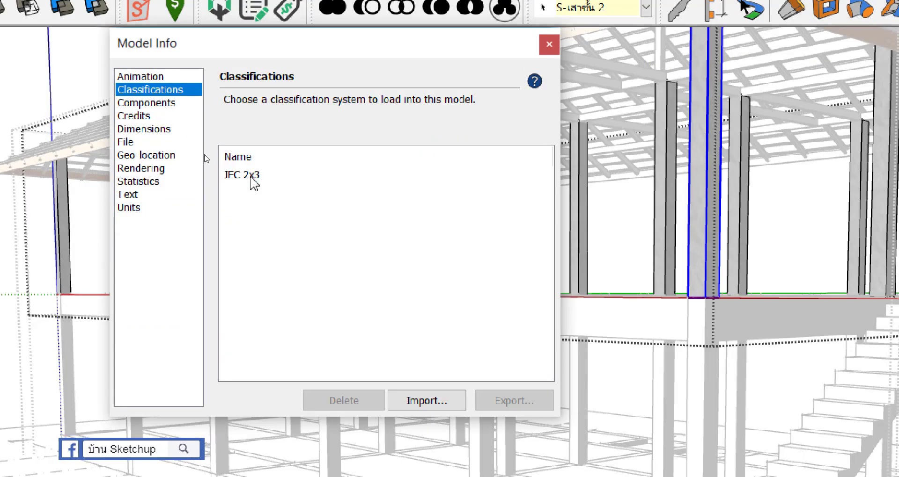
click(253, 180)
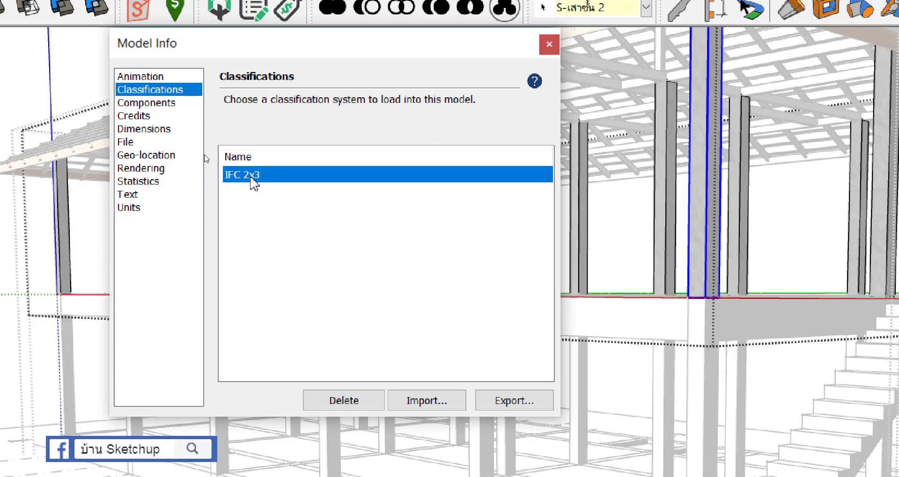
click(427, 401)
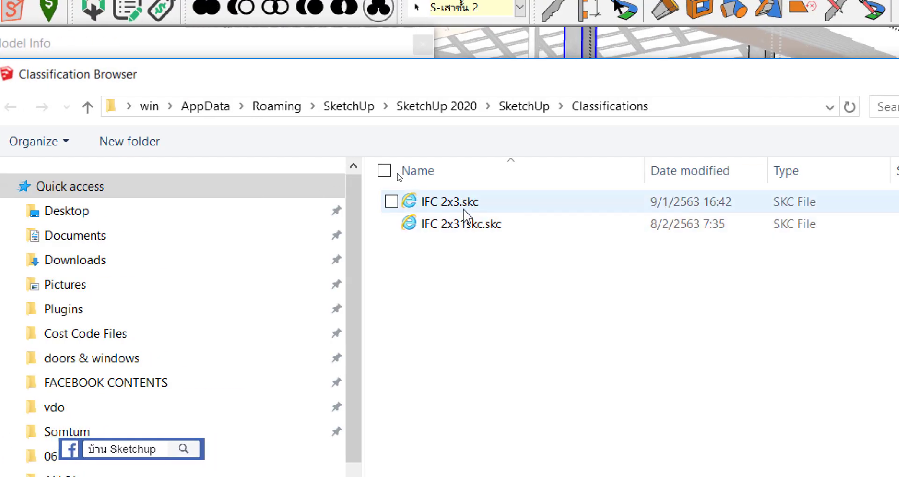
click(464, 214)
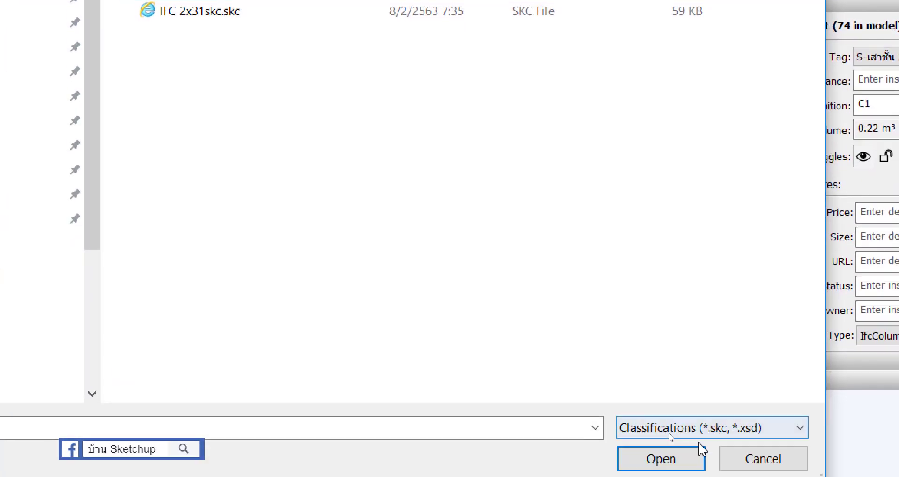
click(674, 452)
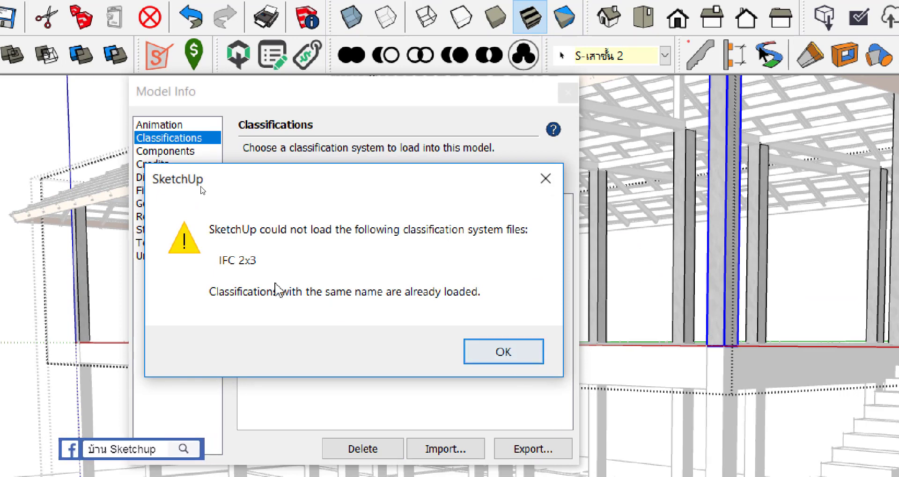
click(474, 354)
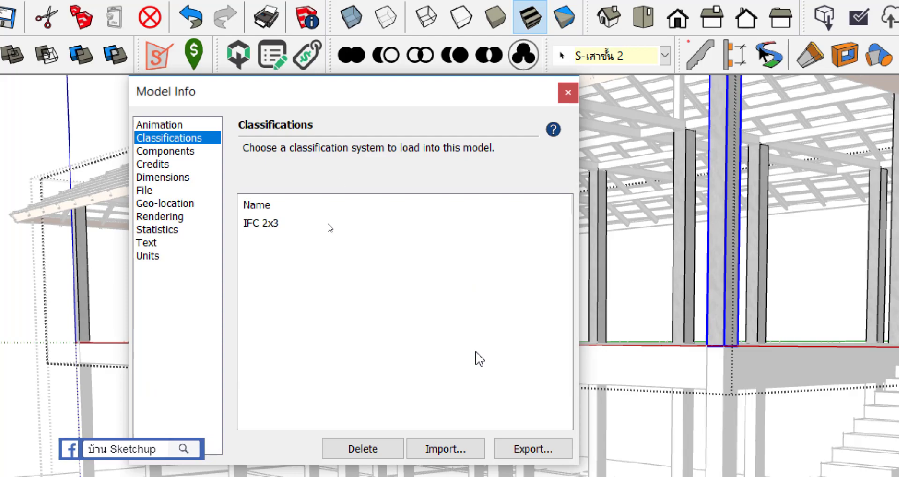
click(566, 92)
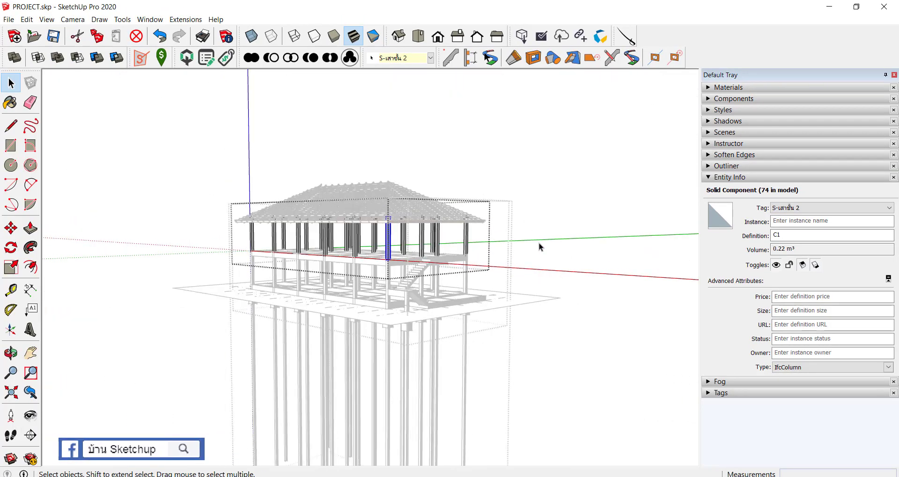
Exit the column group, clear the selection, and zoom in on the whole house from a new angle.
click(540, 247)
middle_drag(315, 192, 174, 153)
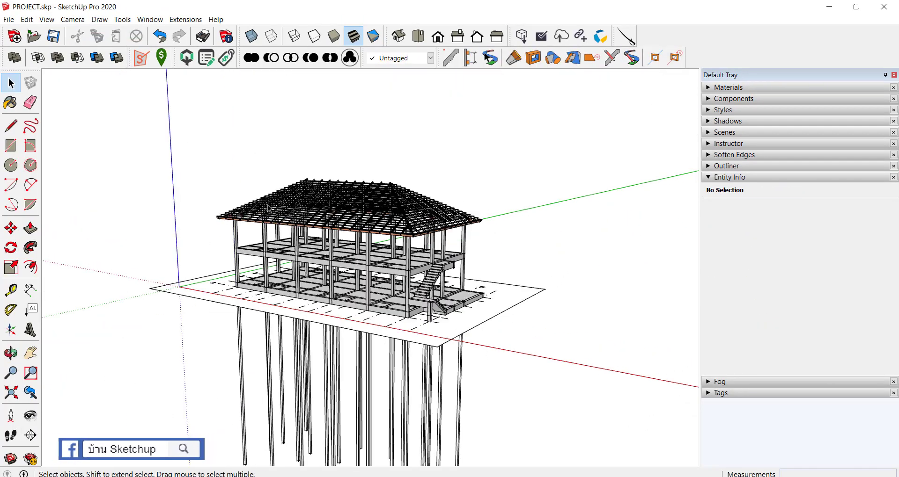
scroll(373, 288, up, 3)
scroll(359, 270, up, 2)
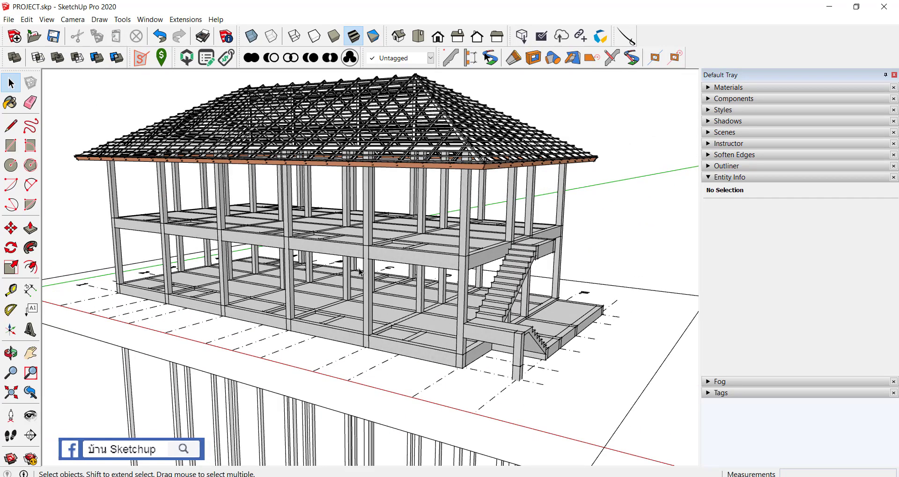